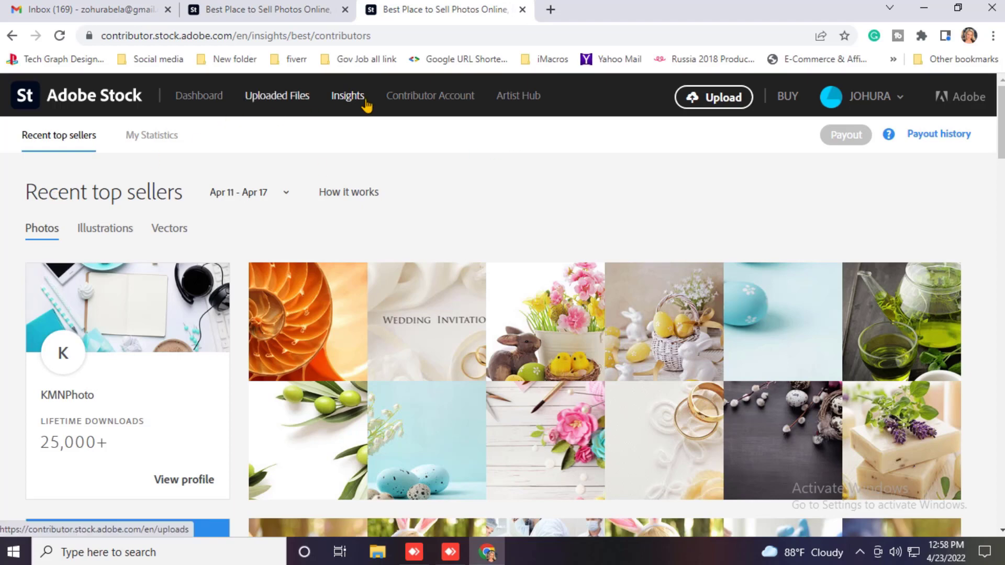
Step: Open Contributor Account and start adding tax information from its empty Tax Information section
click(442, 102)
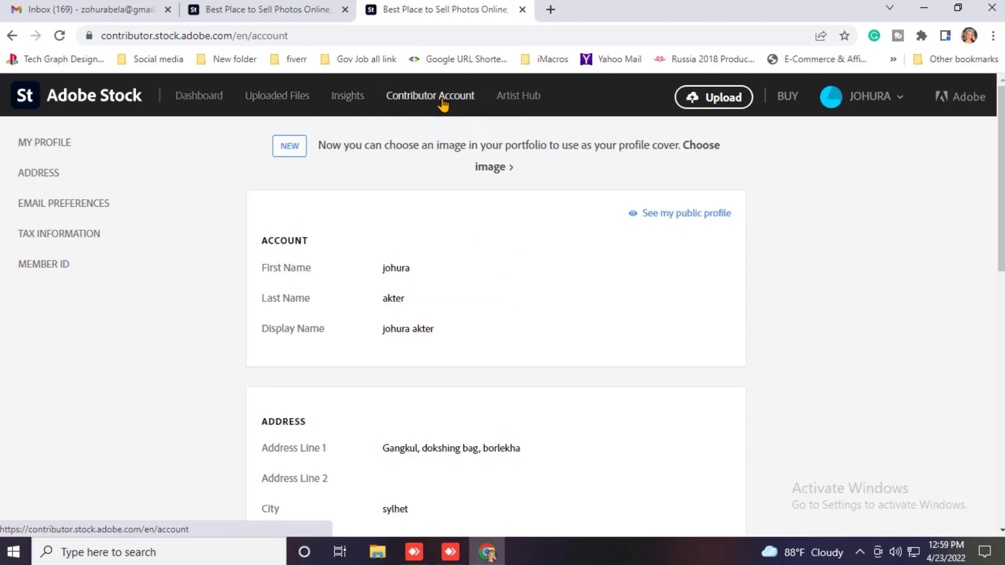
scroll(457, 224, down, 3)
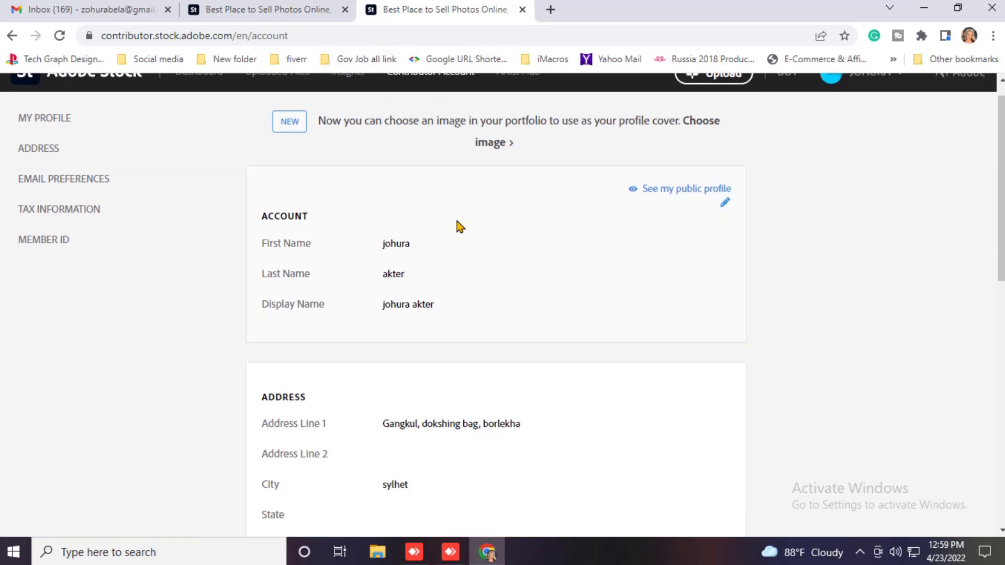
scroll(479, 338, down, 4)
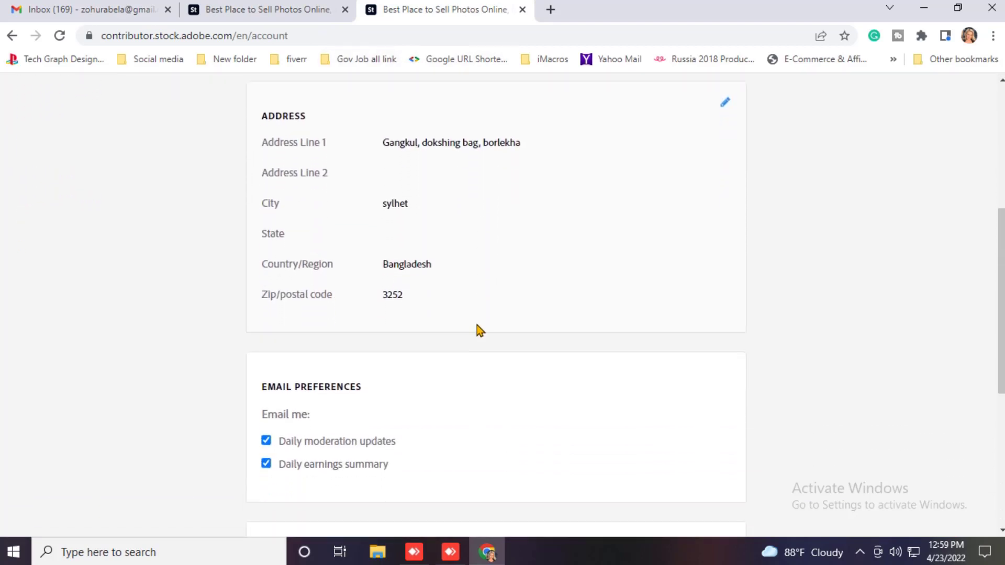
scroll(471, 290, up, 1)
scroll(471, 289, down, 4)
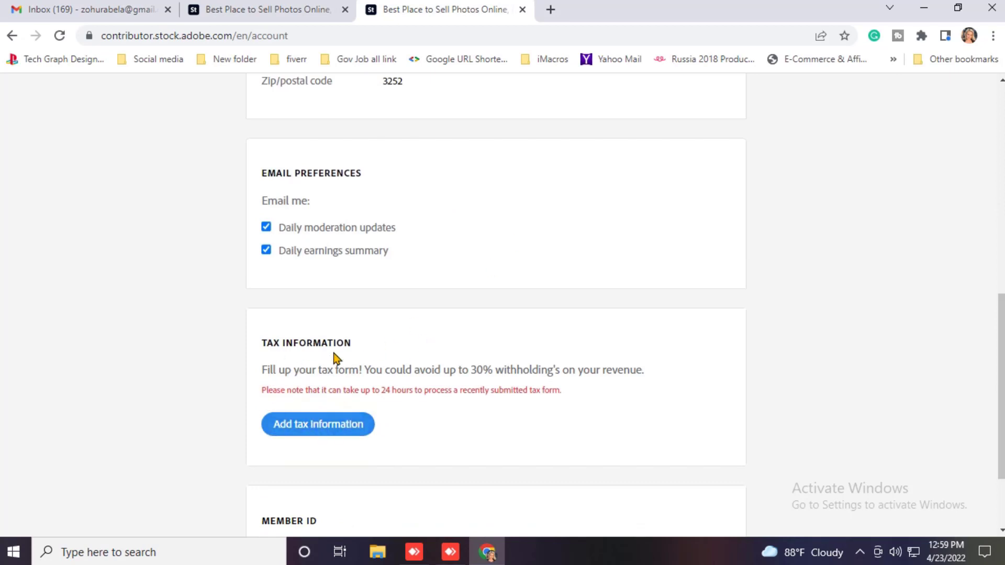
scroll(369, 350, down, 1)
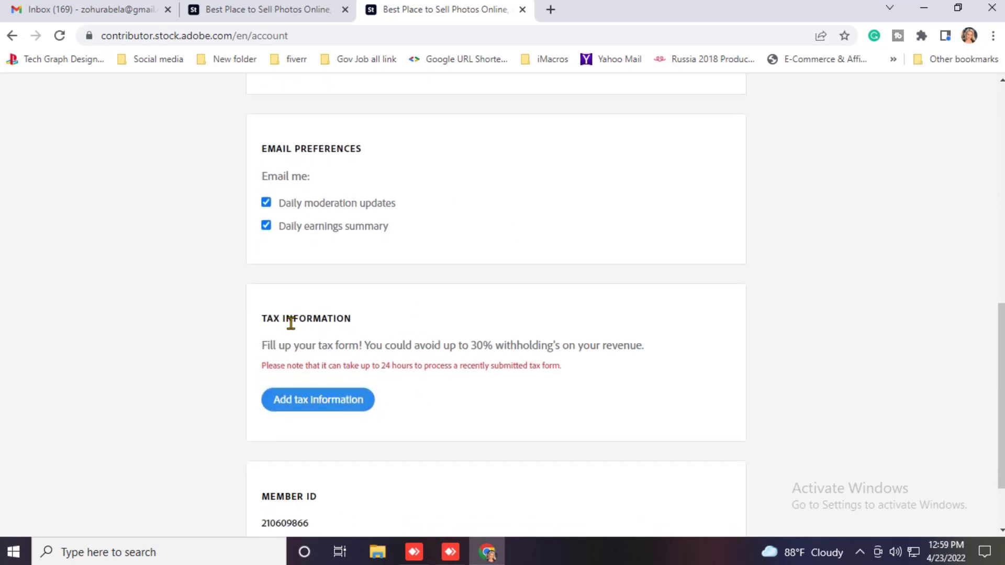
click(311, 405)
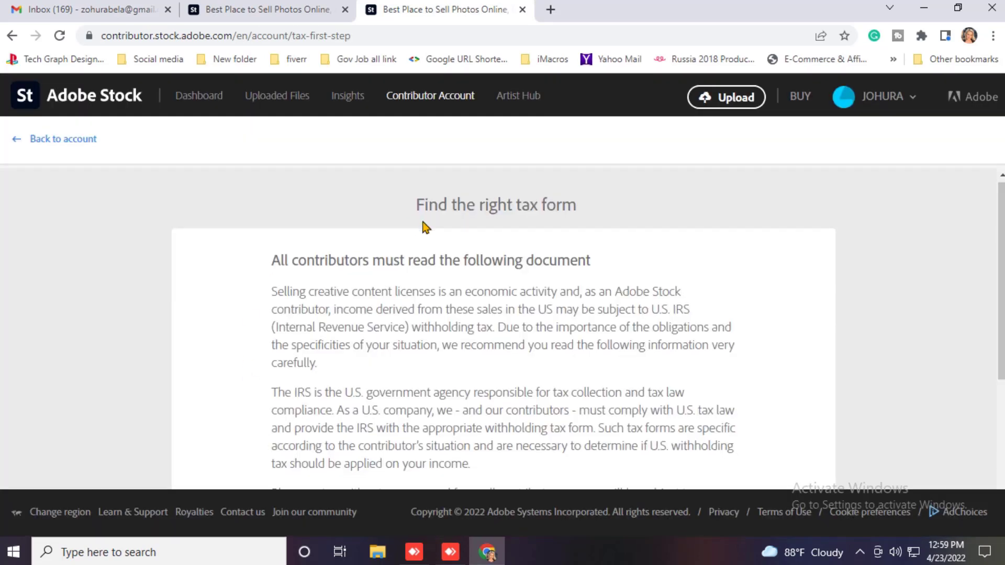
Step: Get past the tax form introduction and declare the contributor as an individual
scroll(423, 226, down, 3)
scroll(423, 226, down, 3)
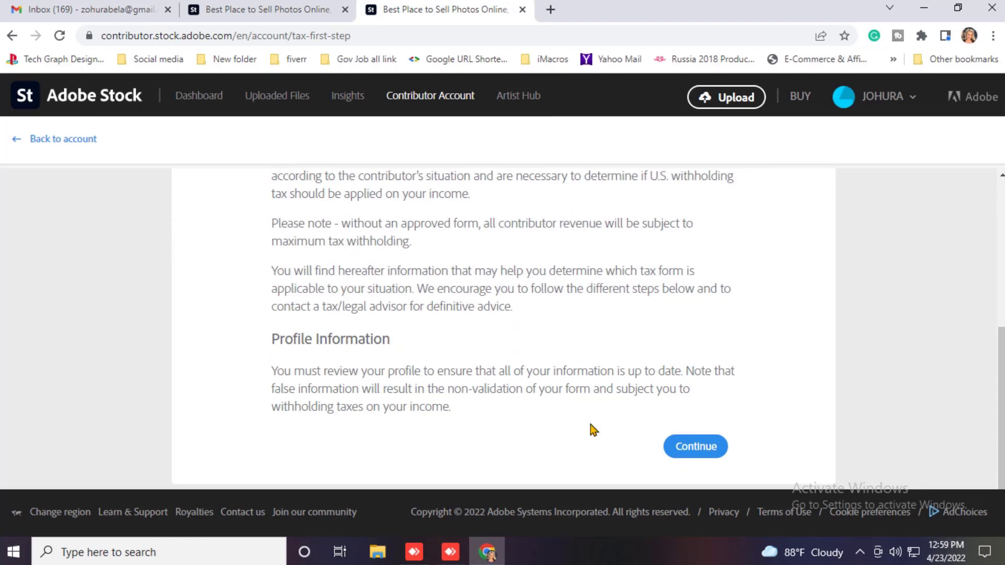
click(709, 453)
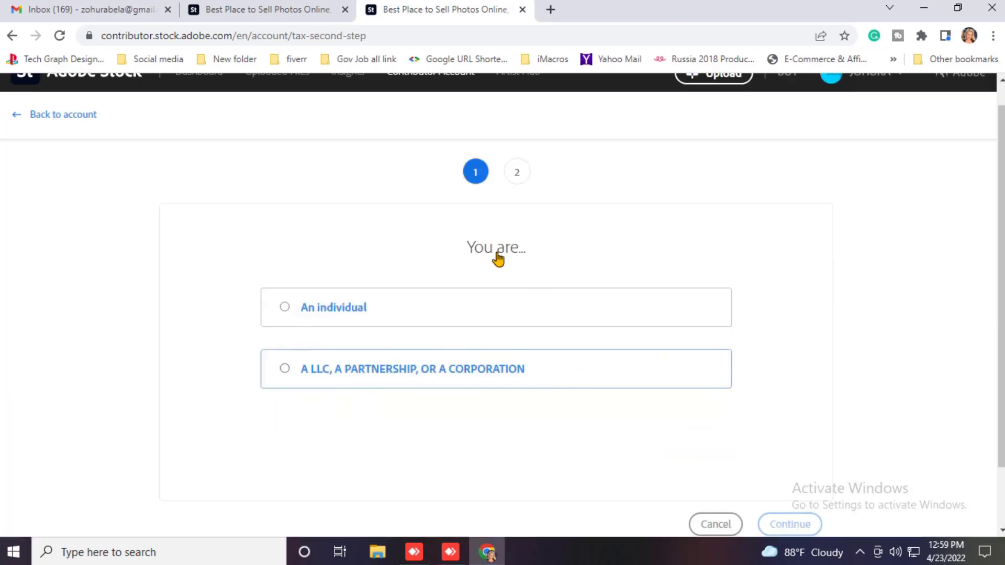
click(314, 312)
scroll(503, 284, down, 2)
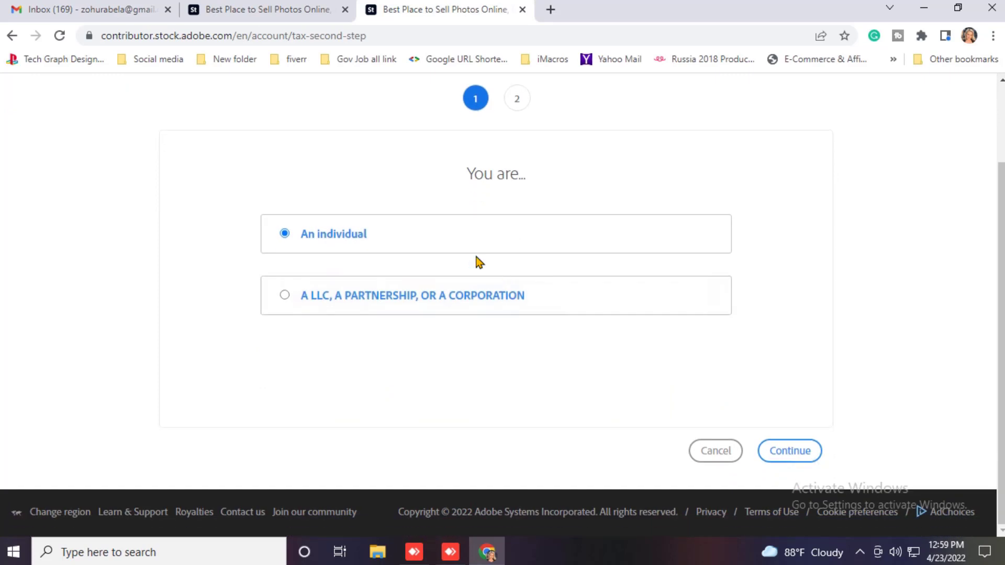
click(794, 454)
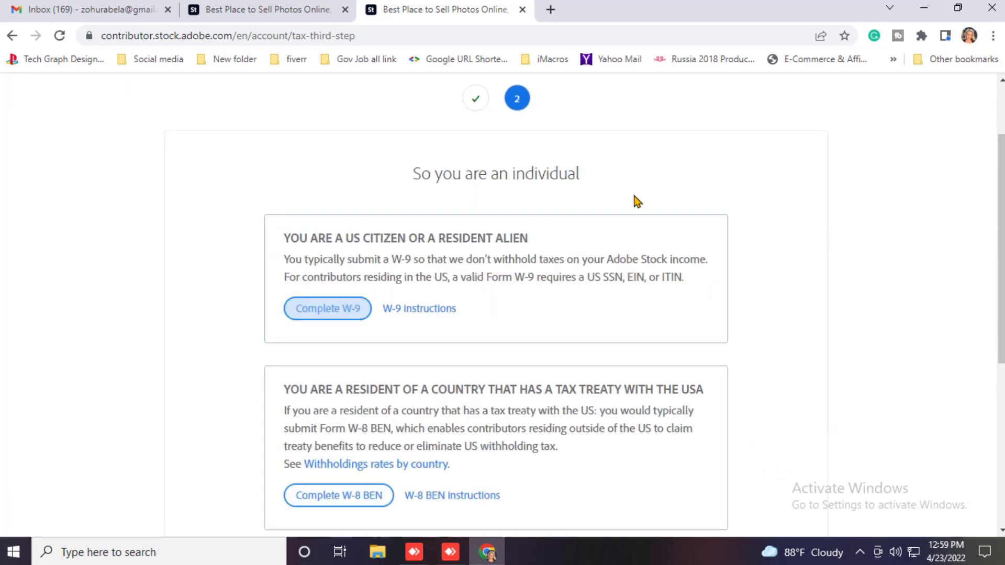
Step: Choose the W-8 BEN form for residents of a tax-treaty country
scroll(536, 294, down, 1)
scroll(536, 294, down, 4)
scroll(285, 314, up, 2)
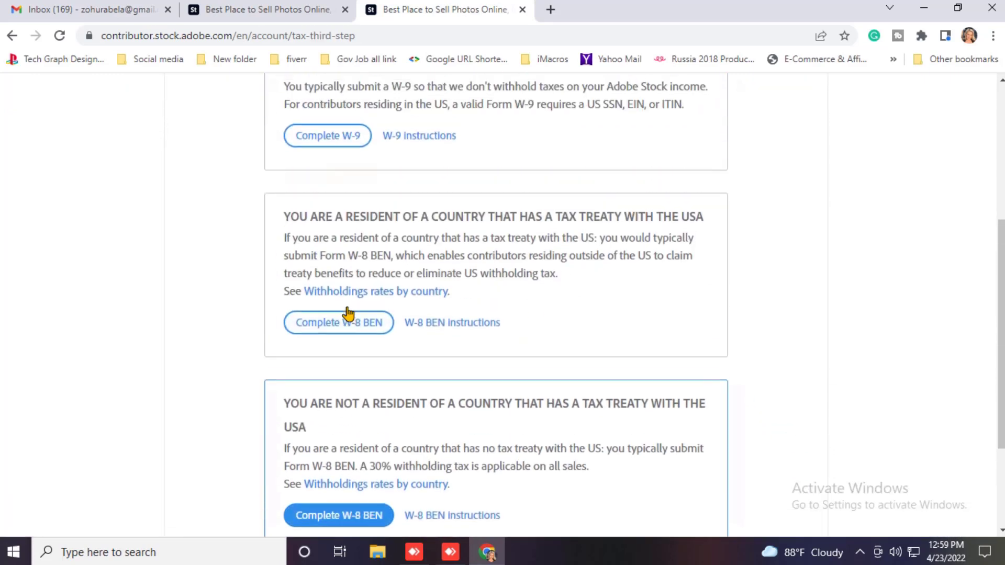
scroll(355, 283, down, 2)
click(369, 264)
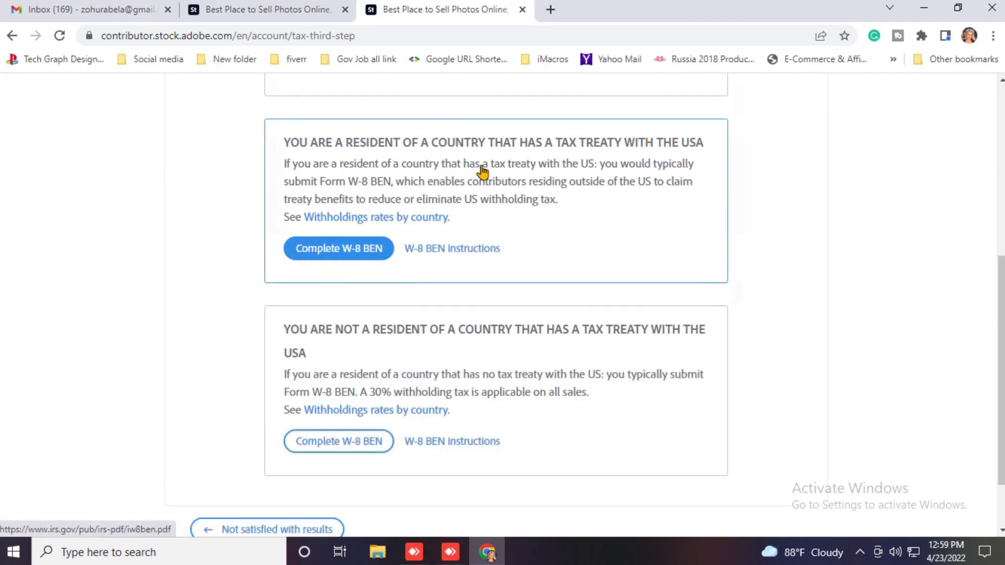
scroll(348, 259, up, 1)
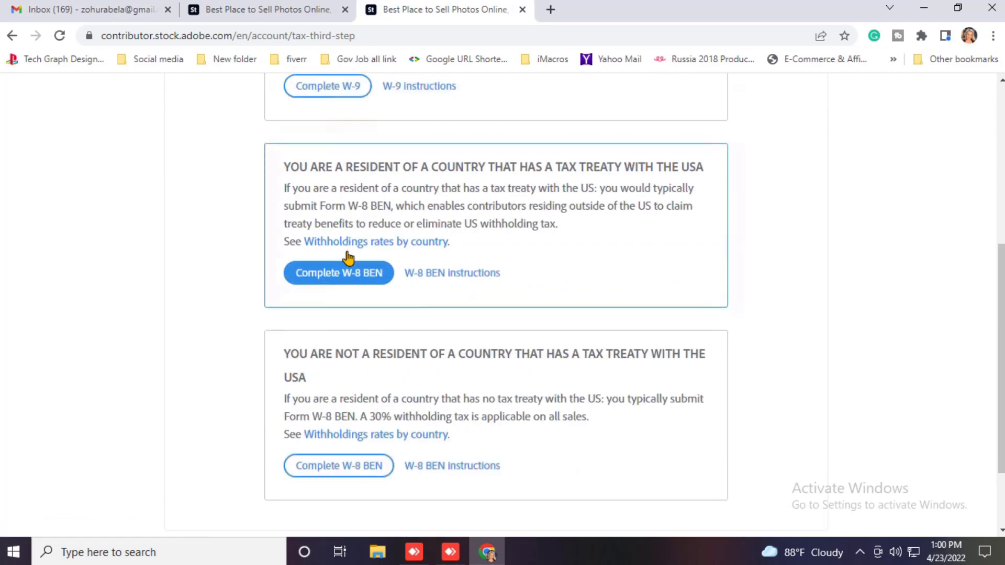
click(332, 285)
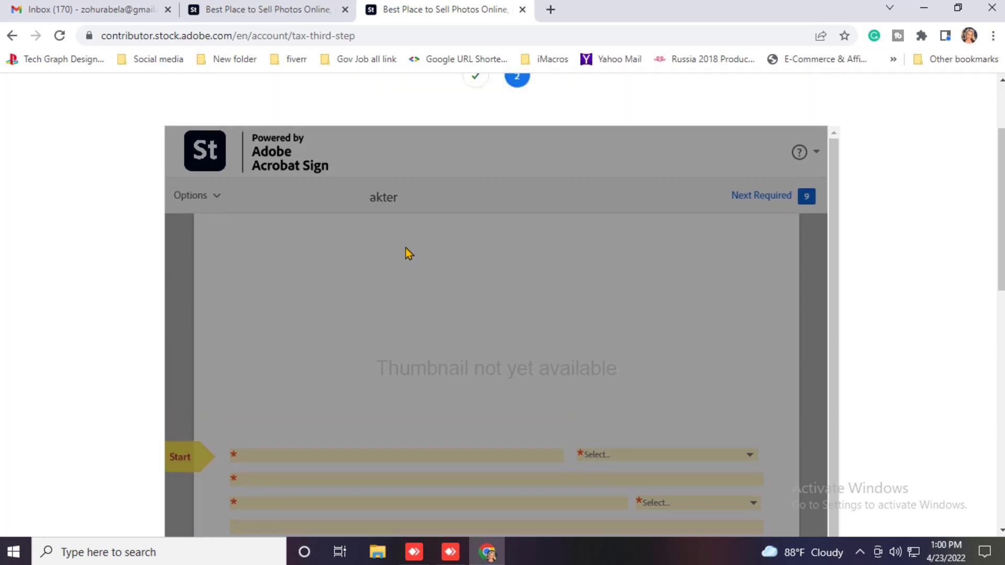
Step: Review the blank W-8BEN, accept the Adobe Terms of Use, and return to Part I
scroll(445, 231, down, 2)
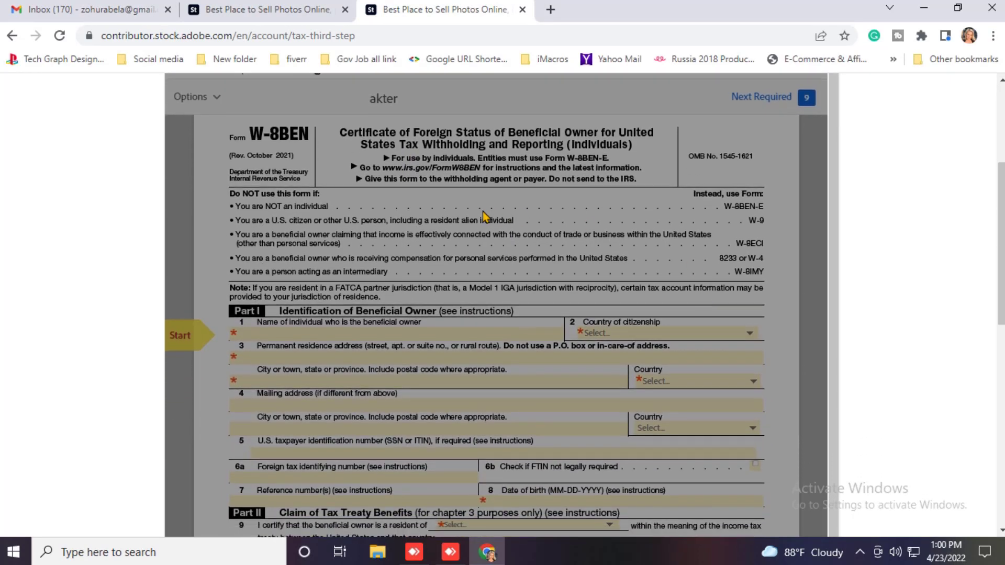
scroll(465, 213, down, 1)
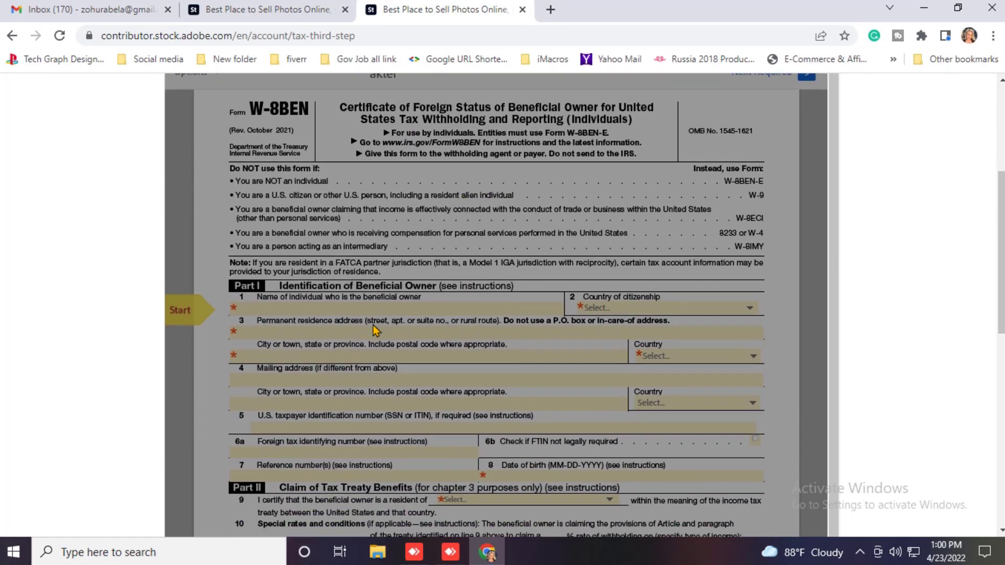
scroll(374, 326, down, 1)
scroll(350, 265, down, 1)
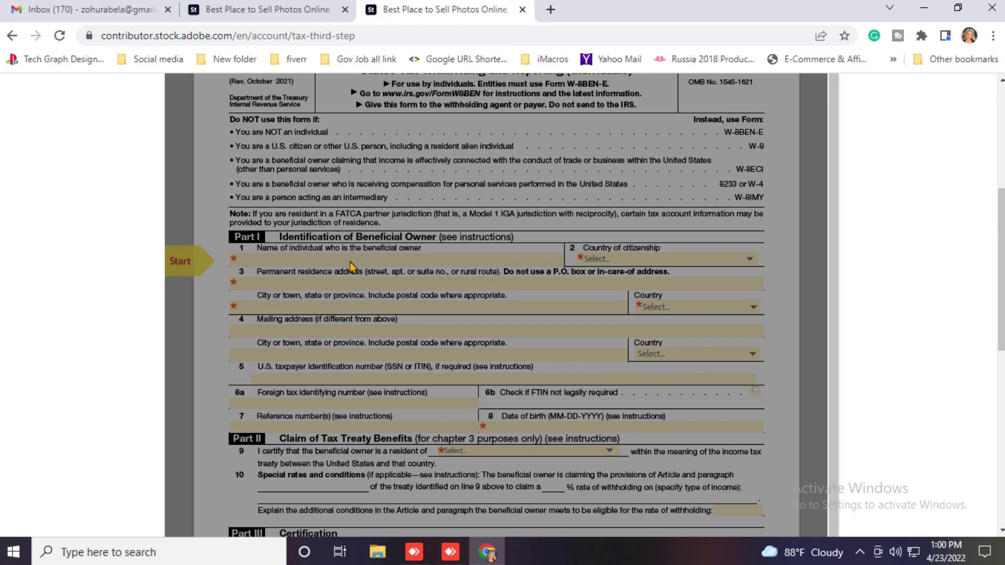
scroll(282, 260, down, 1)
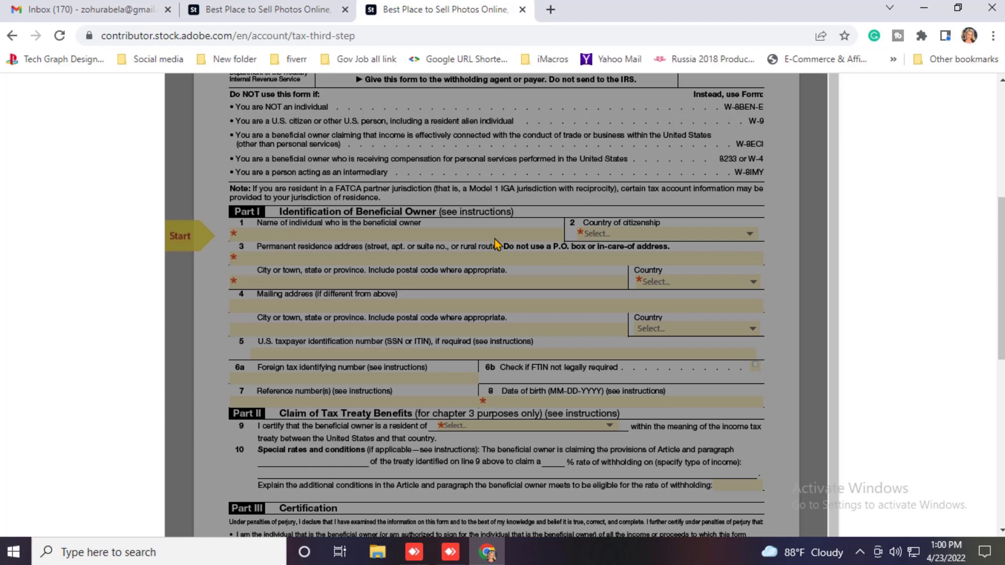
scroll(468, 331, down, 1)
scroll(467, 331, down, 10)
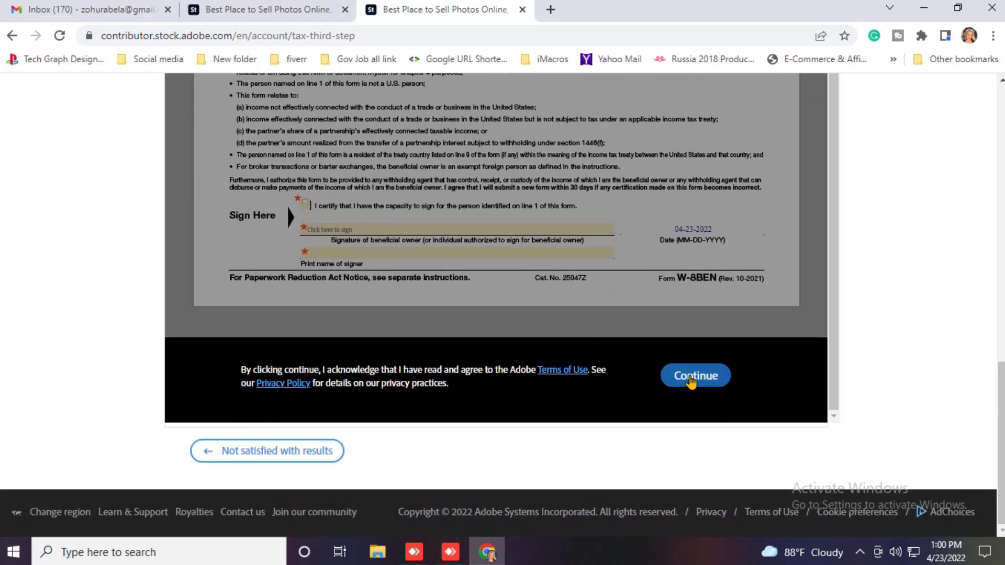
click(692, 383)
scroll(353, 251, up, 1)
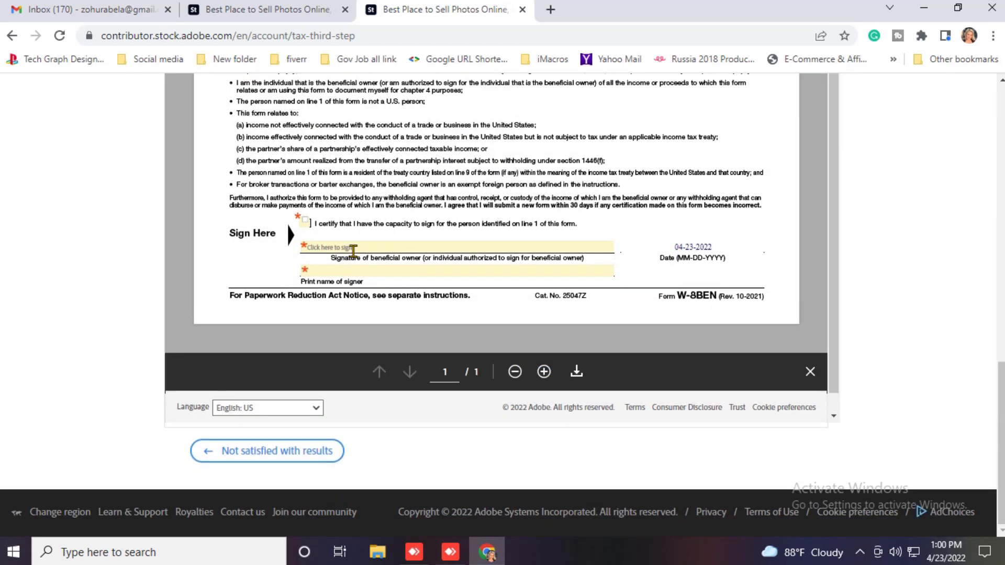
scroll(353, 251, up, 10)
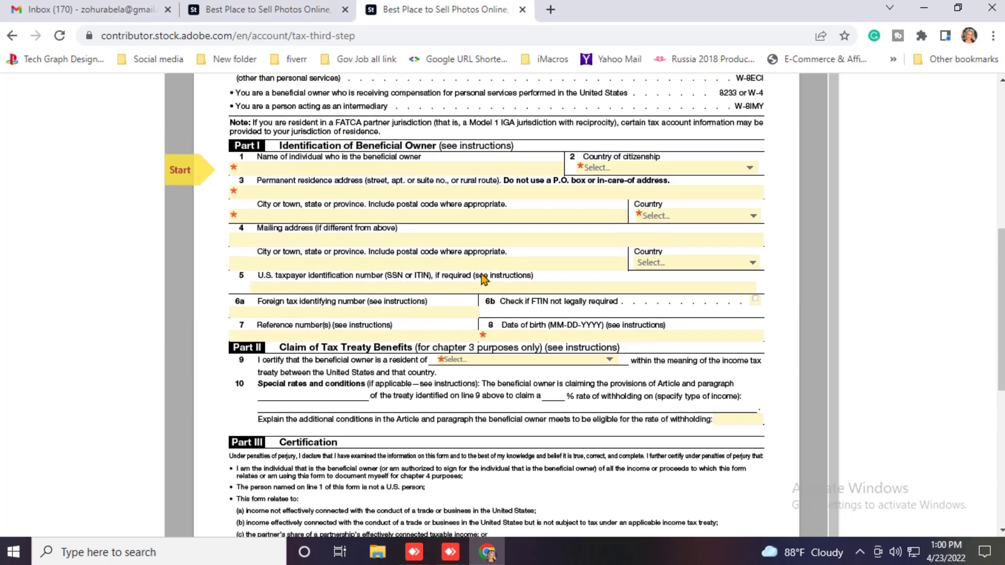
Step: Enter the beneficial owner's name and Bangladesh as country of citizenship, then open the account profile for the address
click(280, 284)
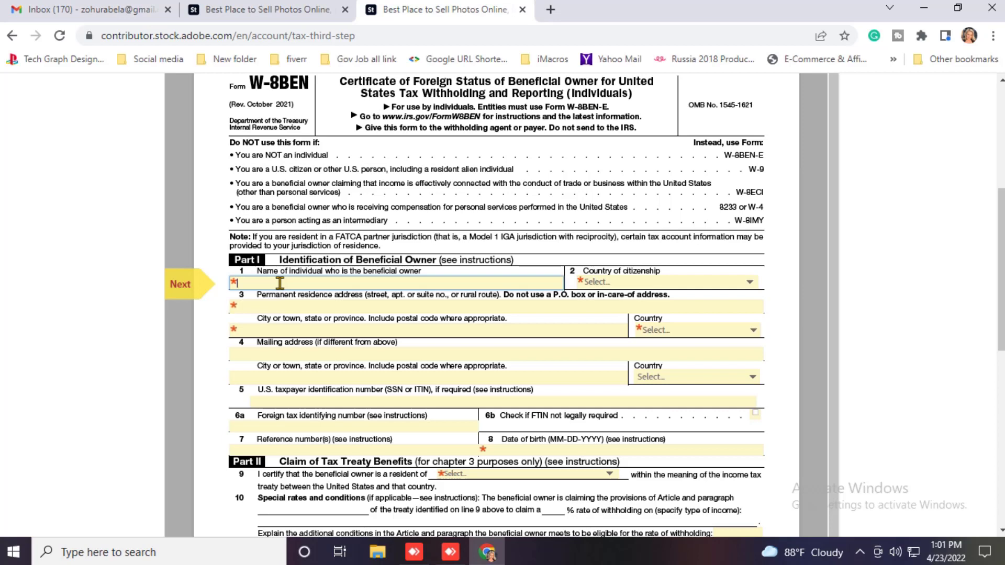
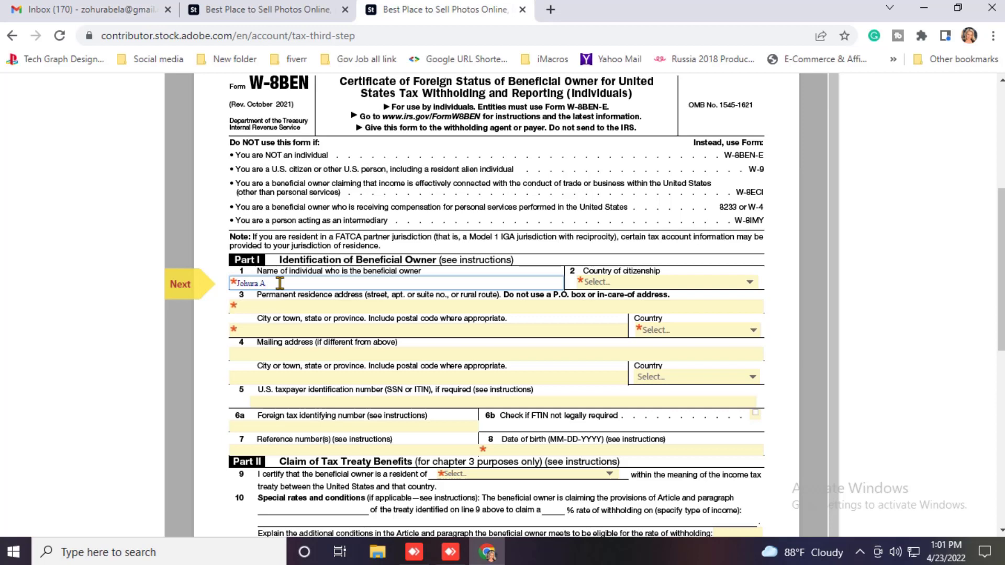
click(658, 284)
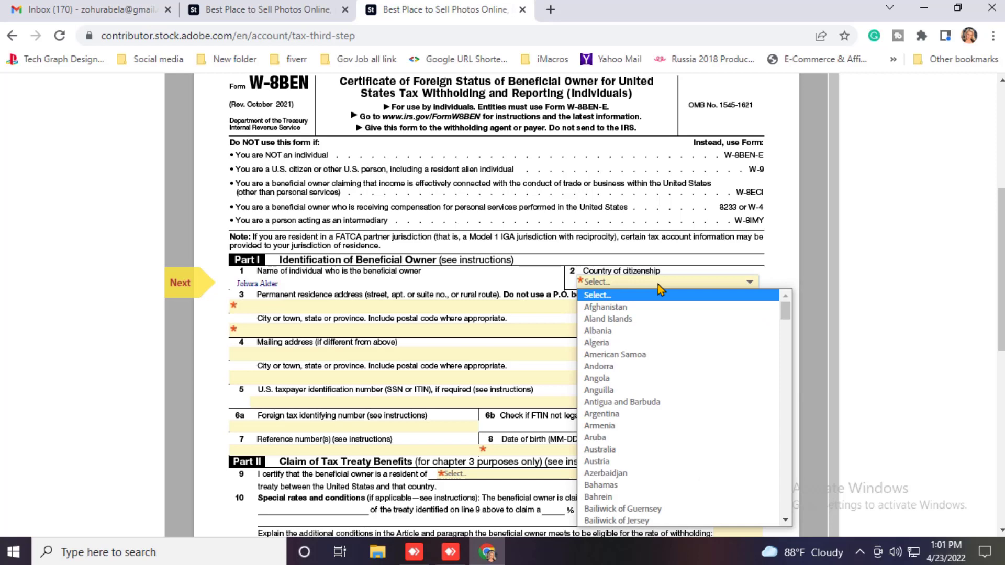
key(b)
key(a)
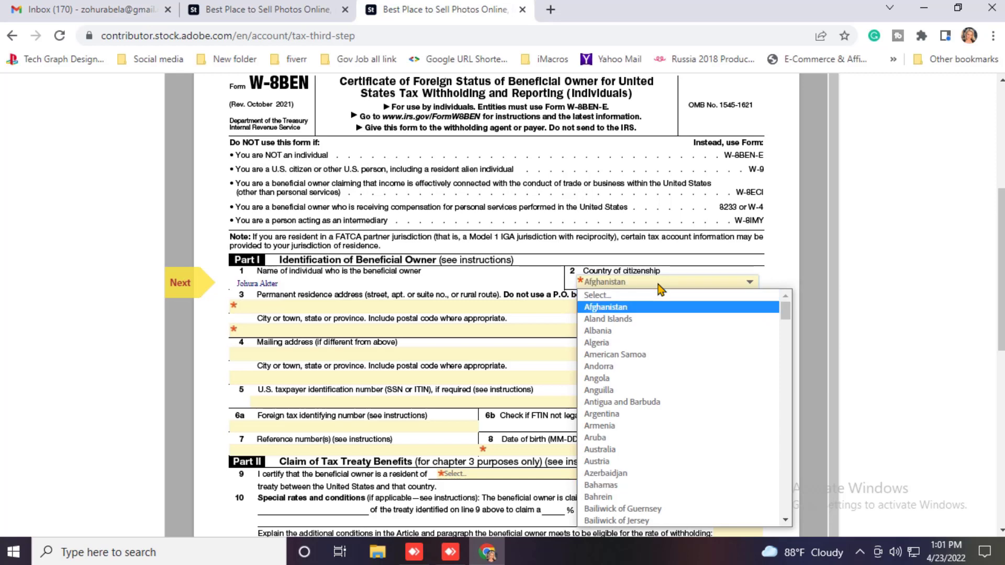
key(b)
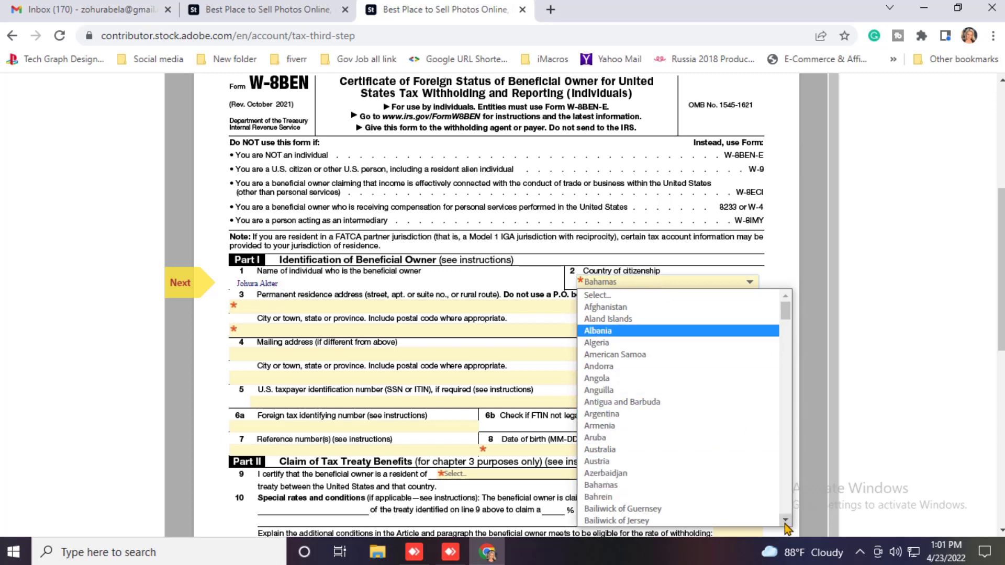
scroll(787, 528, down, 4)
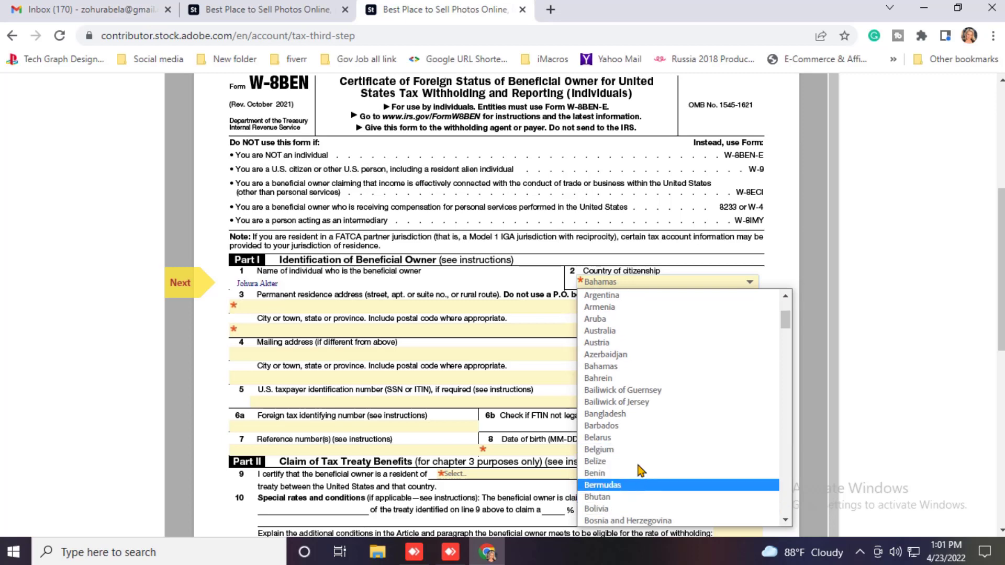
click(616, 414)
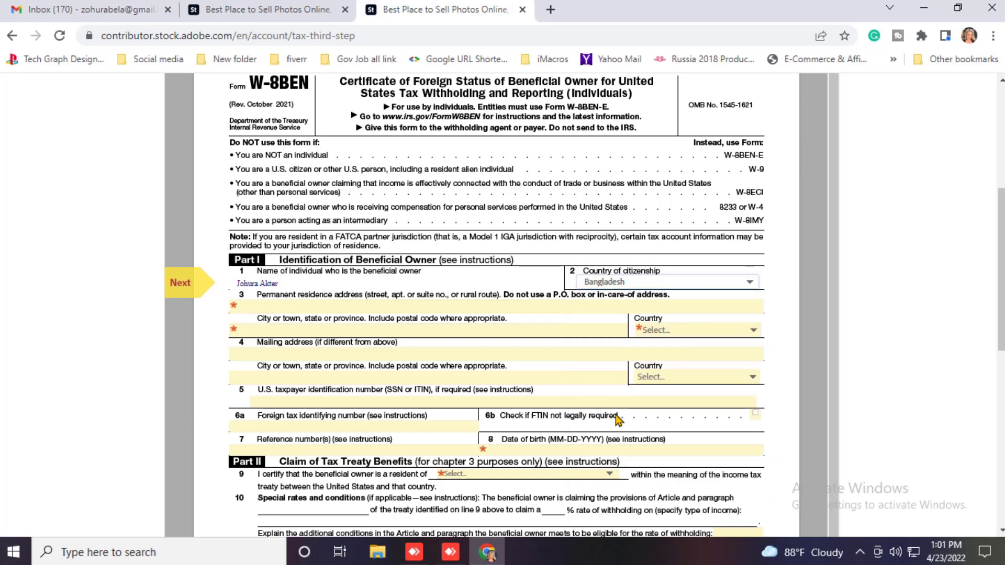
click(286, 304)
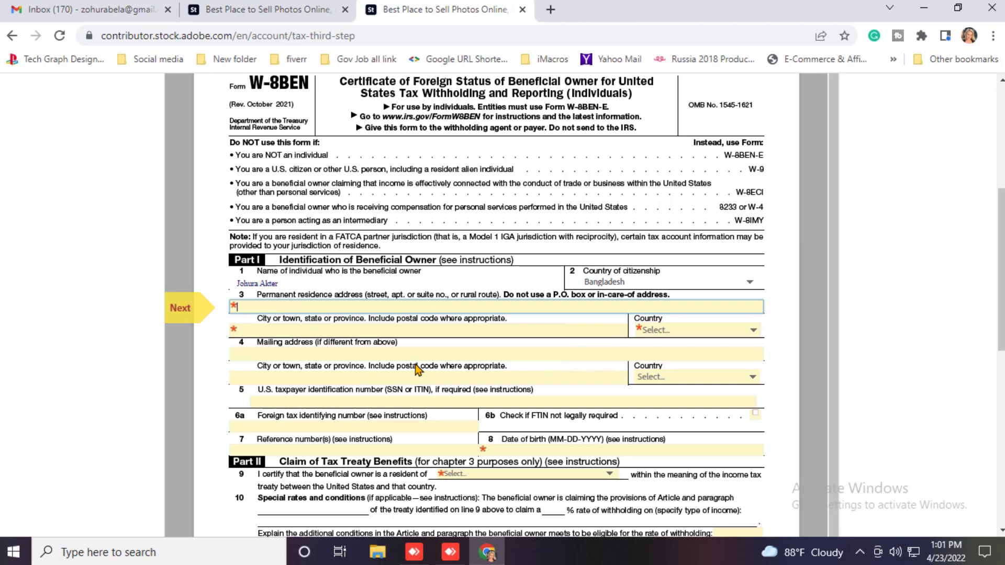
click(294, 10)
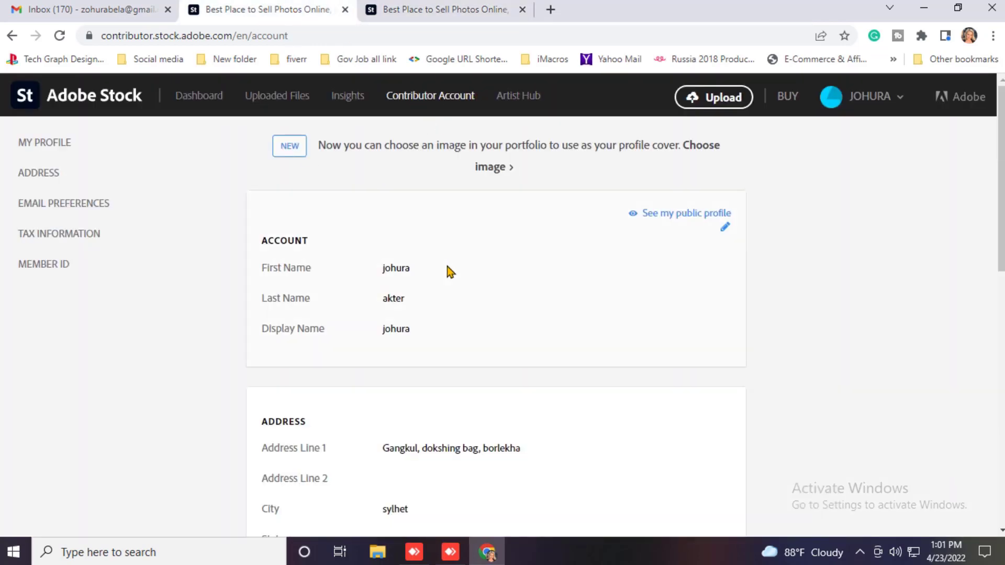
Step: Copy the account's saved street address and paste it into the permanent residence address line
scroll(431, 305, down, 1)
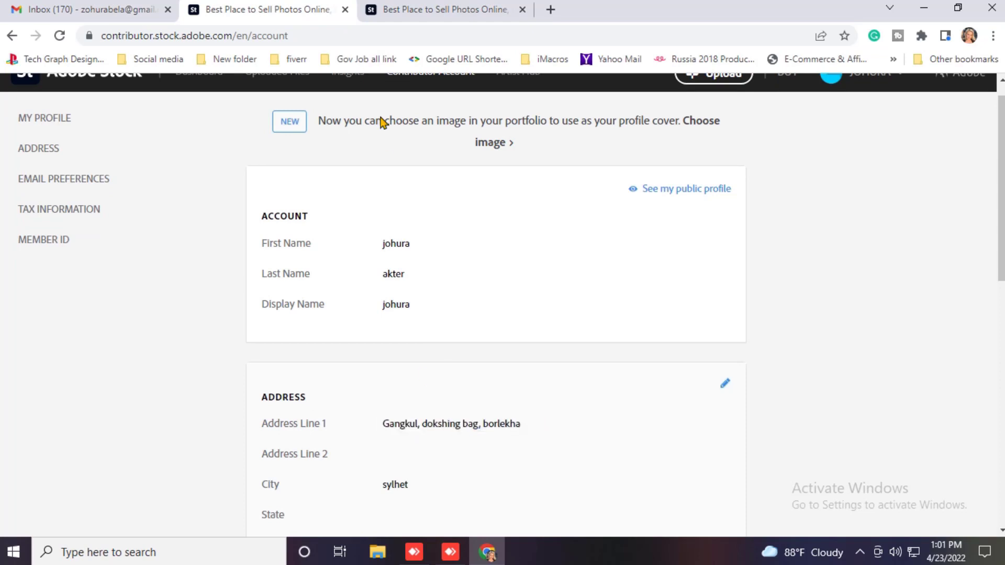
drag(390, 424, 534, 422)
key(ctrl+c)
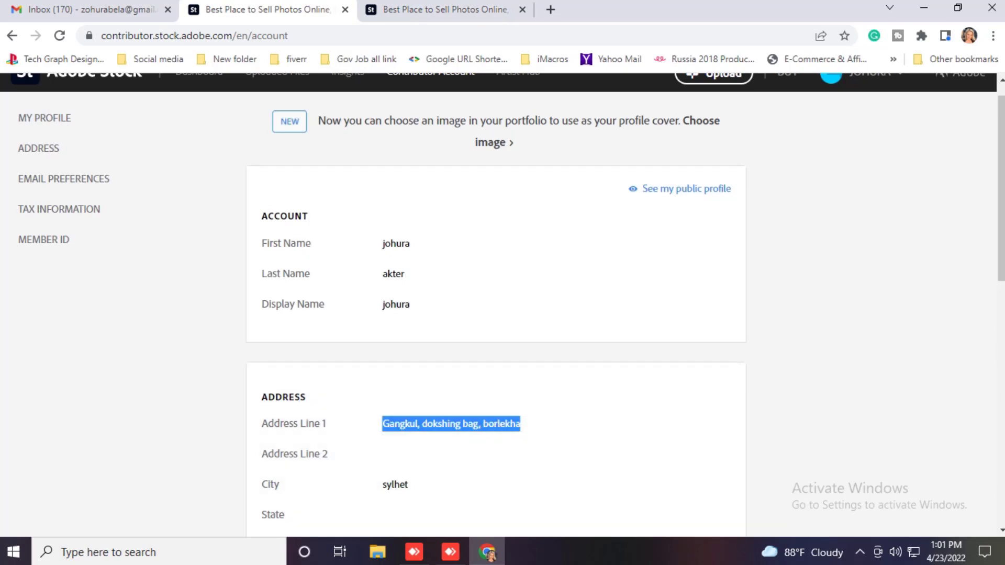
click(424, 9)
click(317, 308)
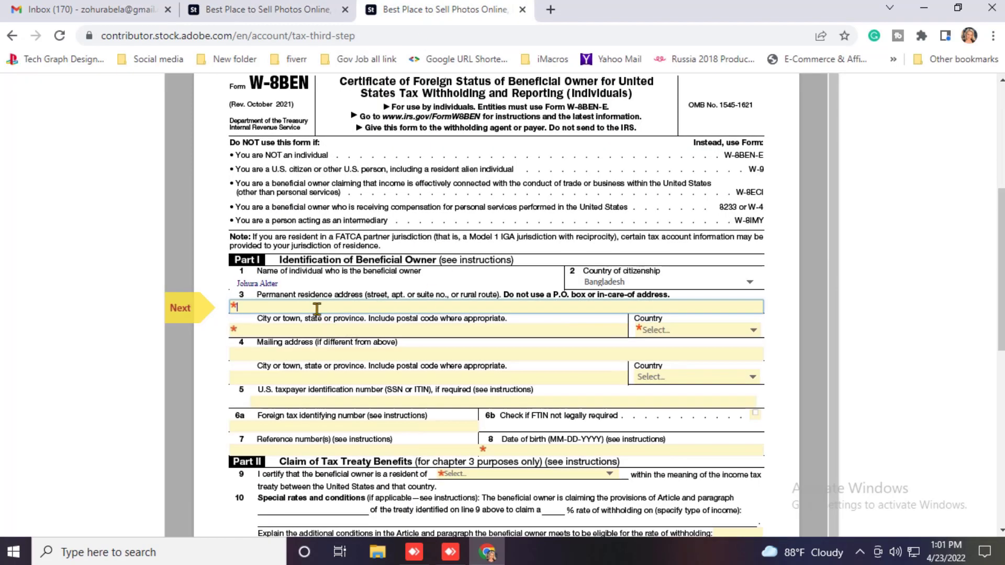
key(ctrl+v)
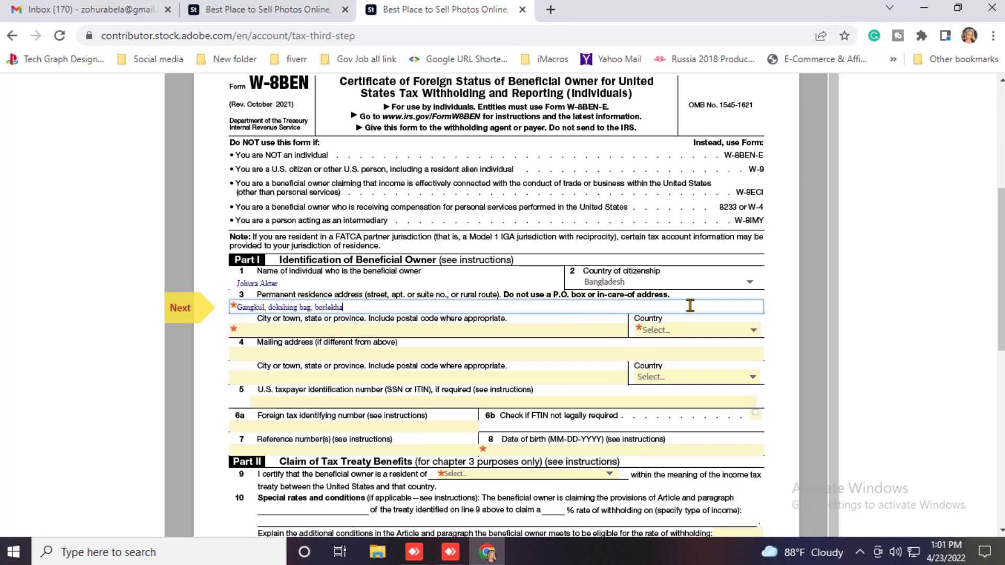
Step: Fill in the residence city and set the residence country to Bangladesh
click(360, 329)
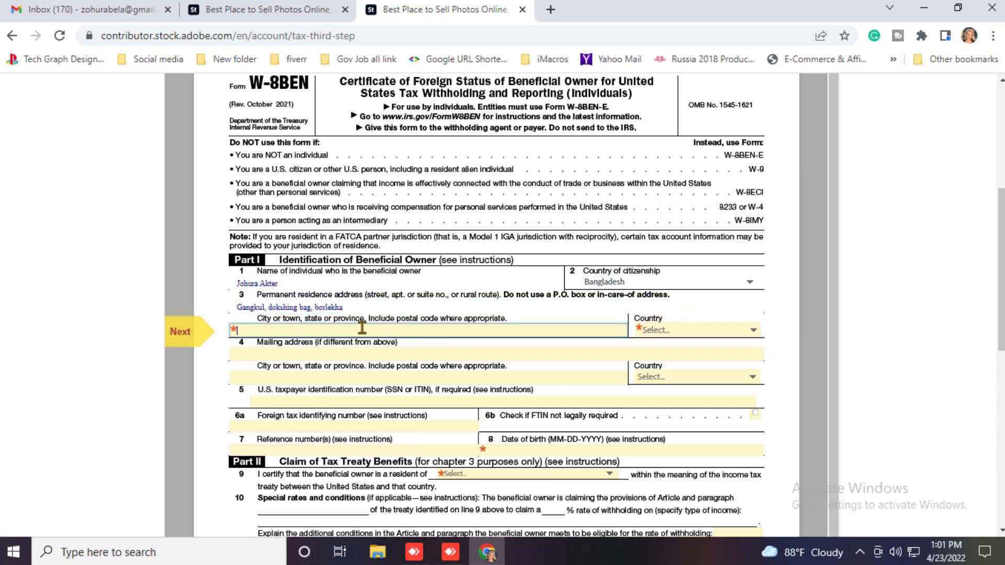
text(Sylhet)
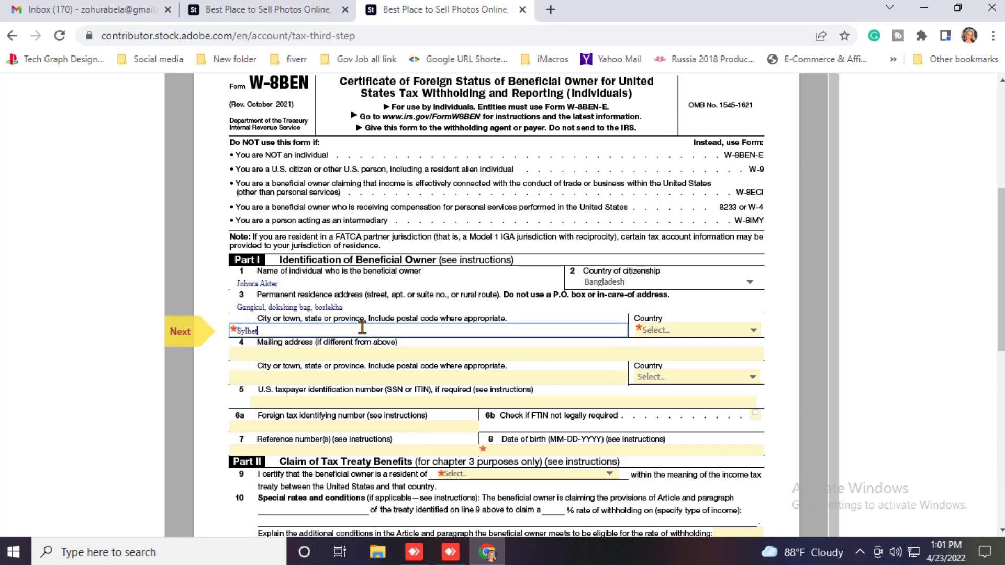
click(697, 331)
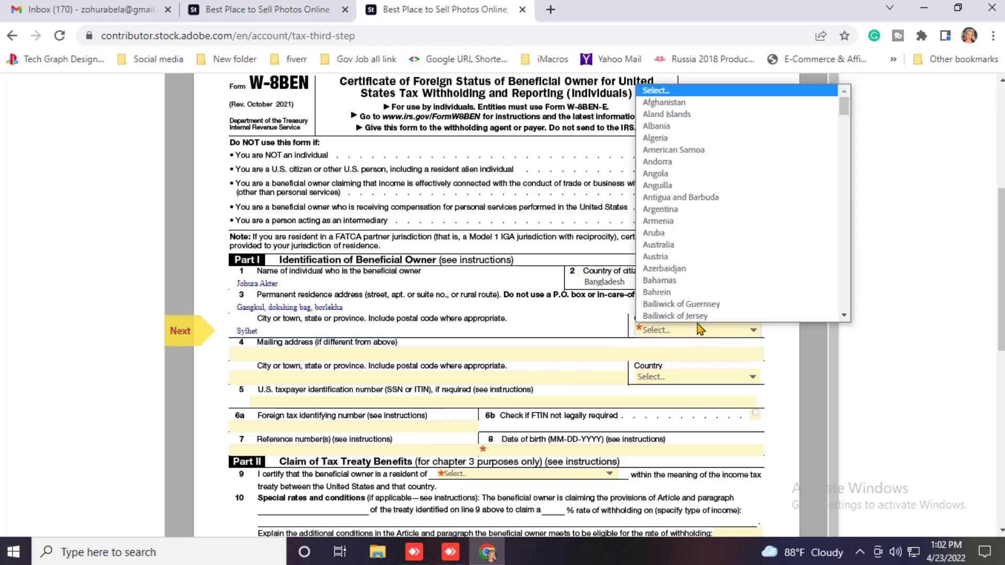
scroll(696, 296, down, 2)
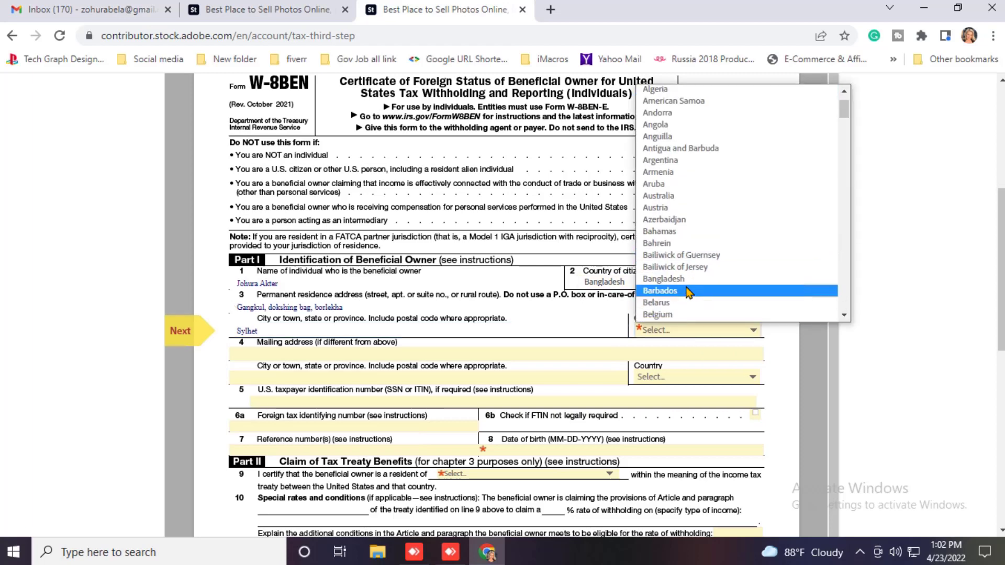
click(685, 282)
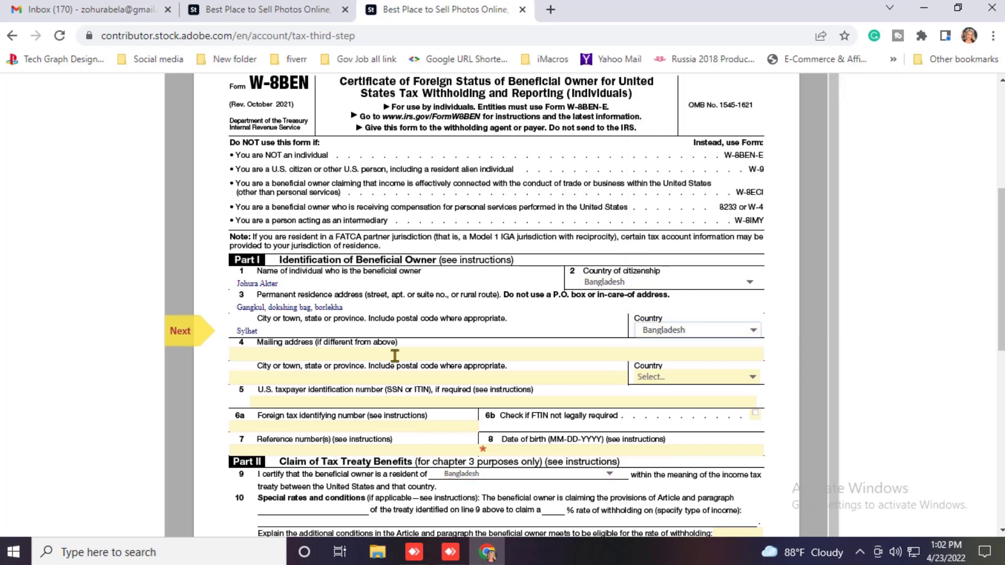
click(347, 353)
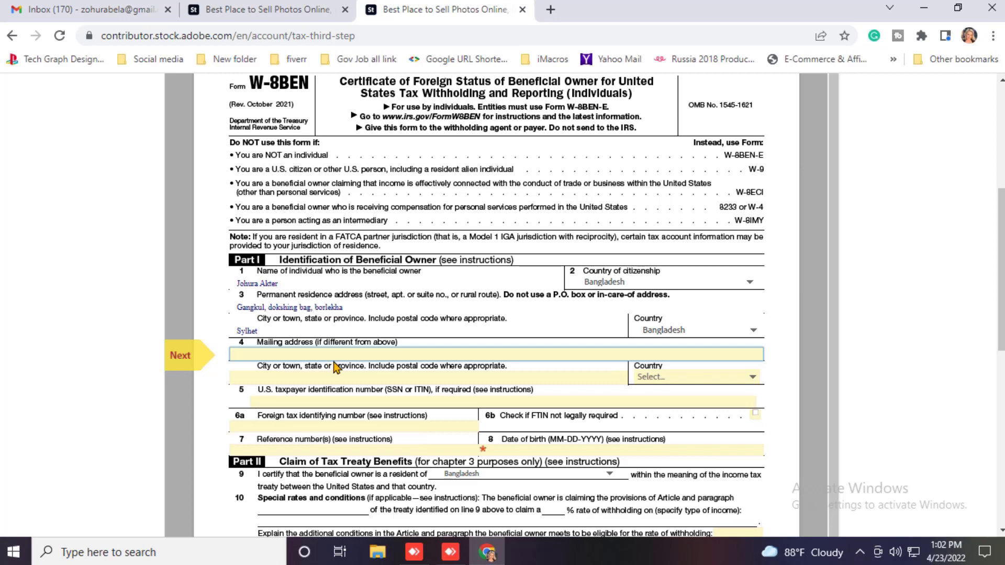
click(110, 9)
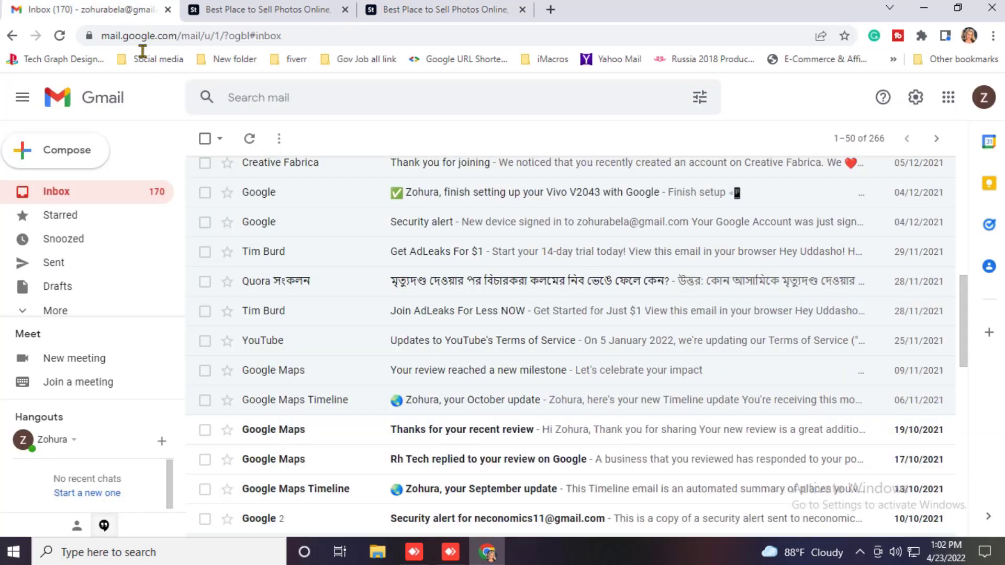
click(983, 98)
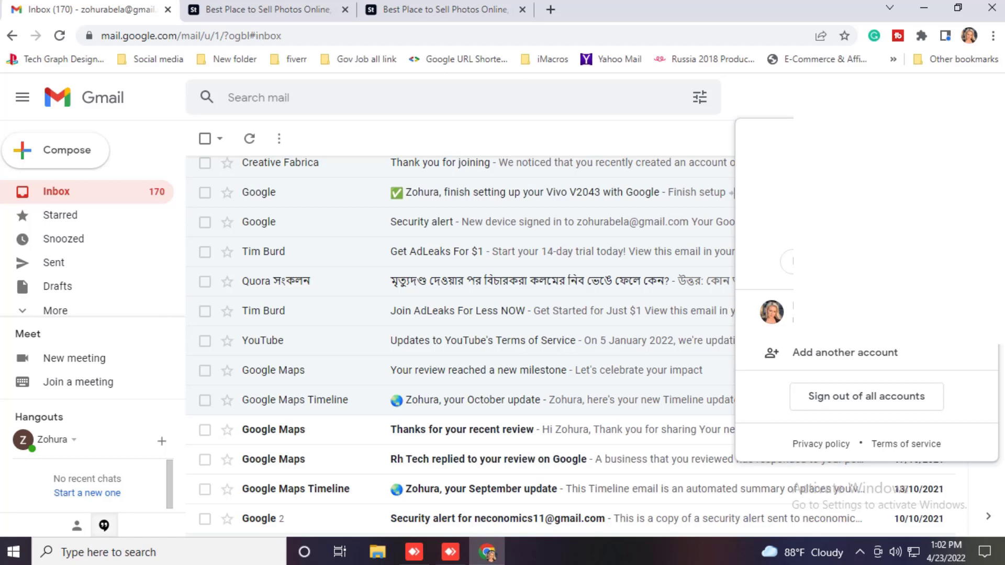
click(335, 8)
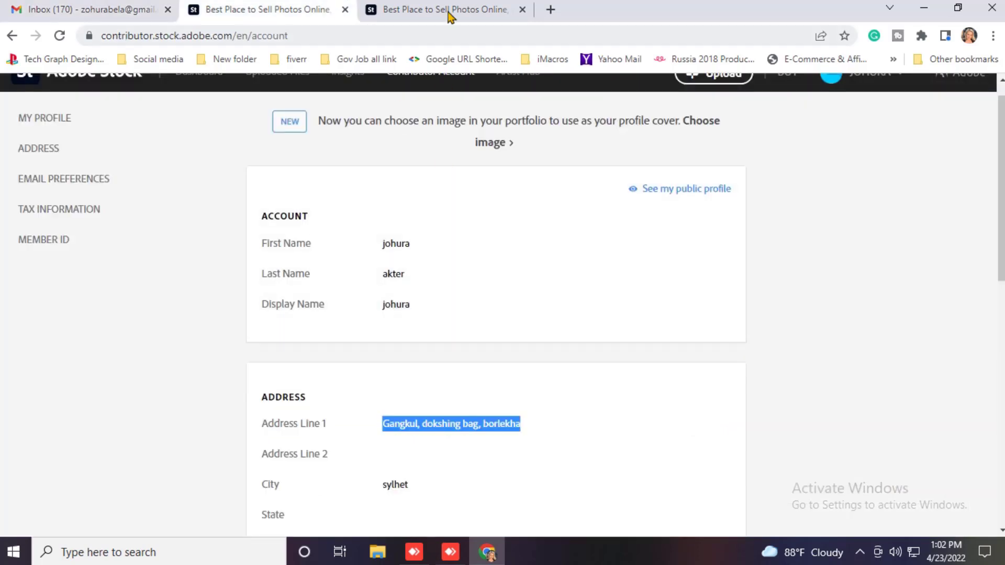
click(448, 10)
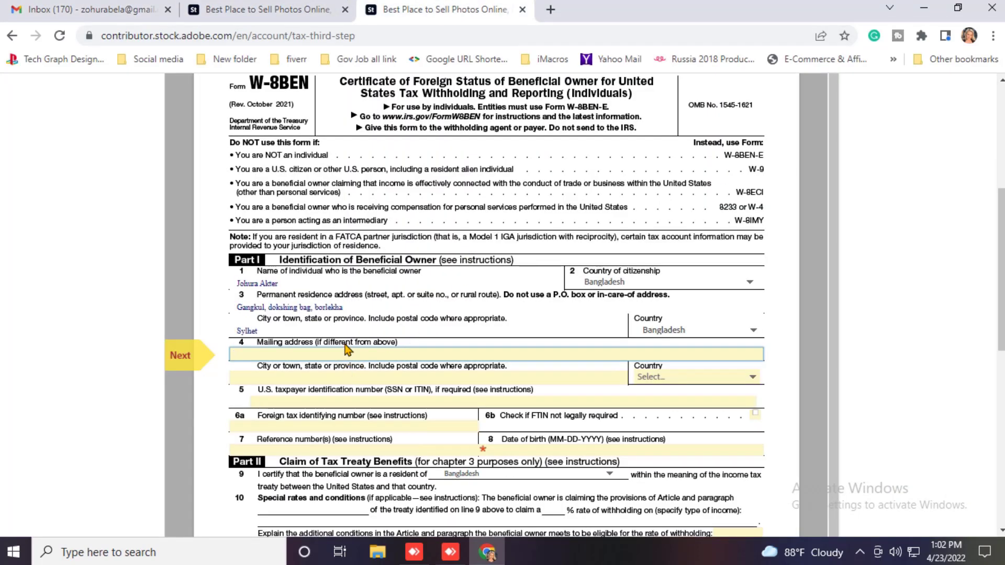
Step: Fill the mailing address with the pasted e-mail, the city, and Bangladesh as country
key(ctrl+v)
click(304, 378)
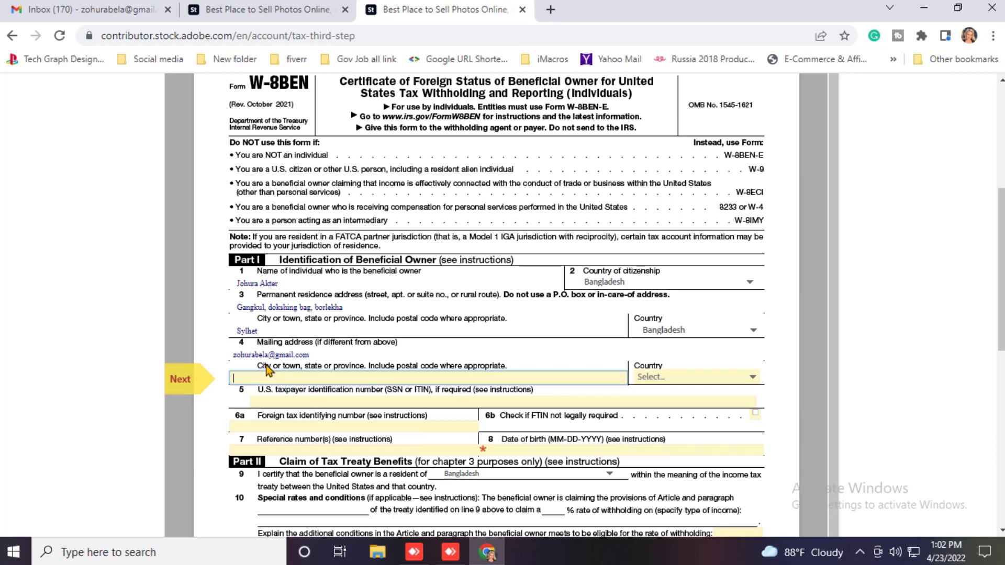
text(s)
key(BackSpace)
text(Sylhet)
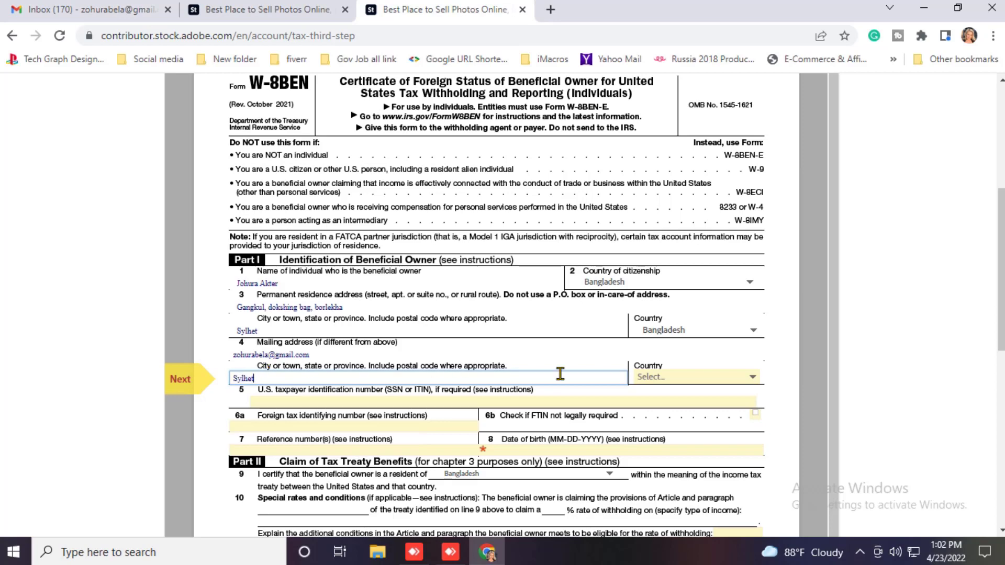
click(665, 378)
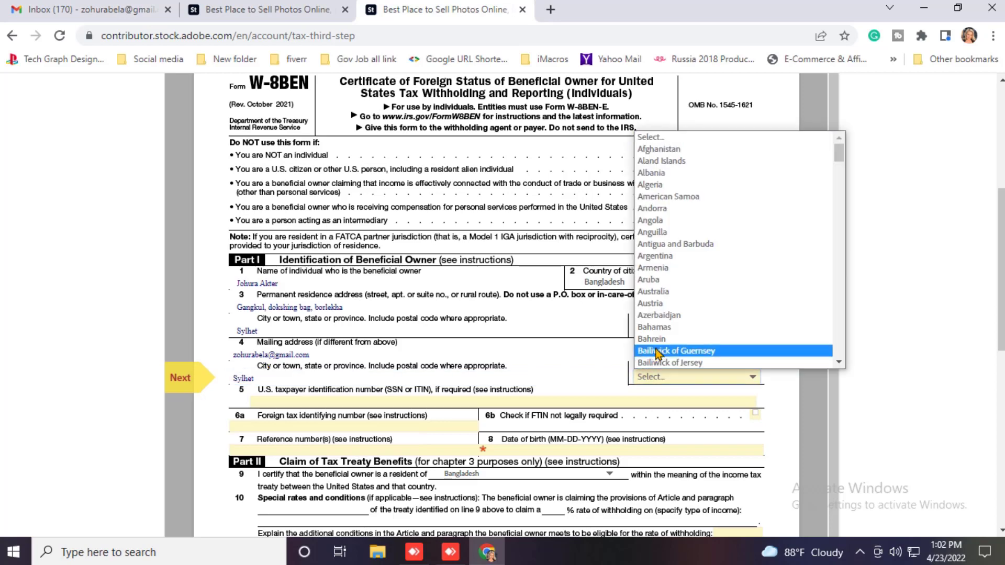
key(Down)
key(Down)
key(Down)
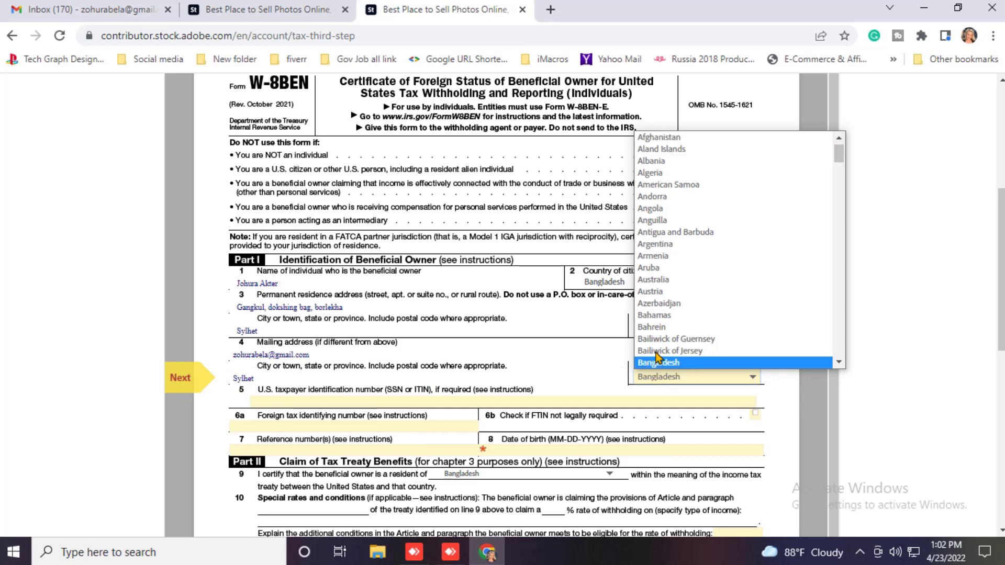
click(660, 352)
scroll(523, 366, down, 1)
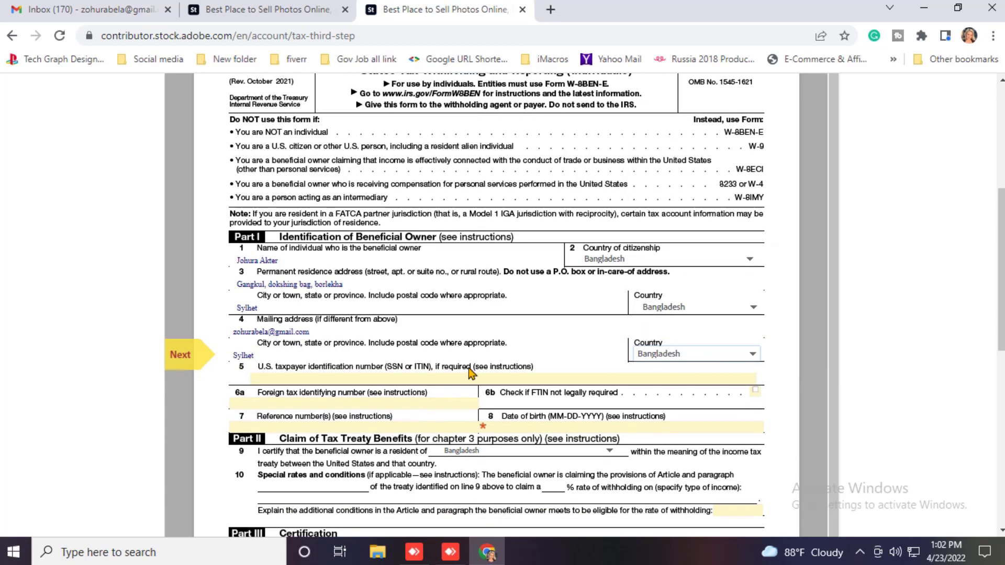
scroll(335, 374, down, 1)
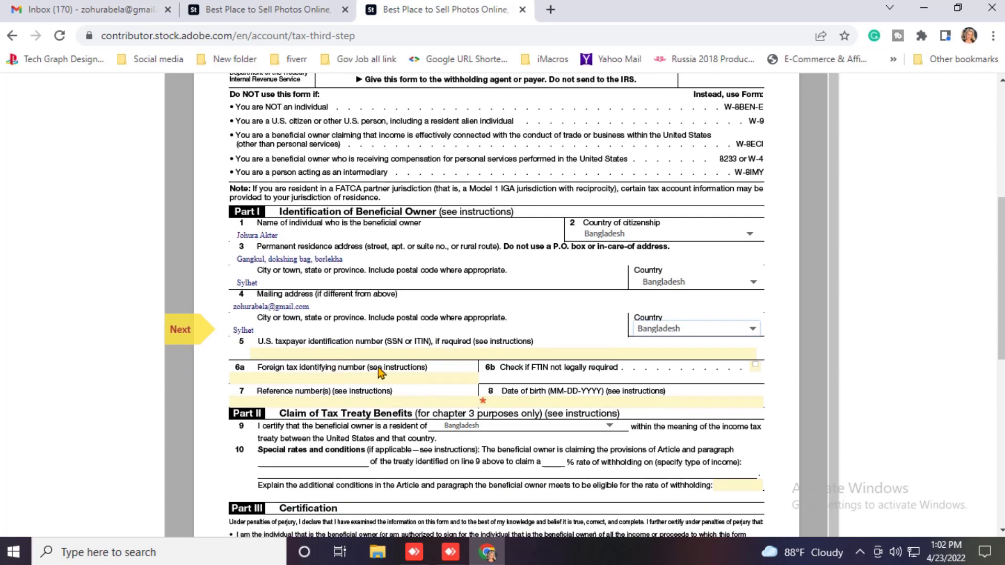
Step: Enter ENTER PAN NUMBER GUIDE as the foreign tax identifying number in field 6a
scroll(419, 369, down, 1)
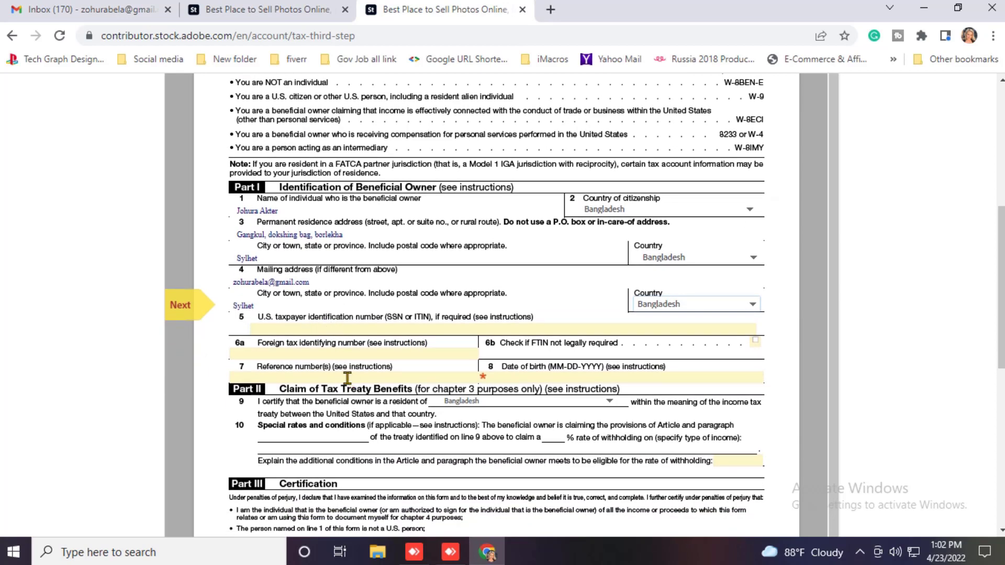
click(280, 356)
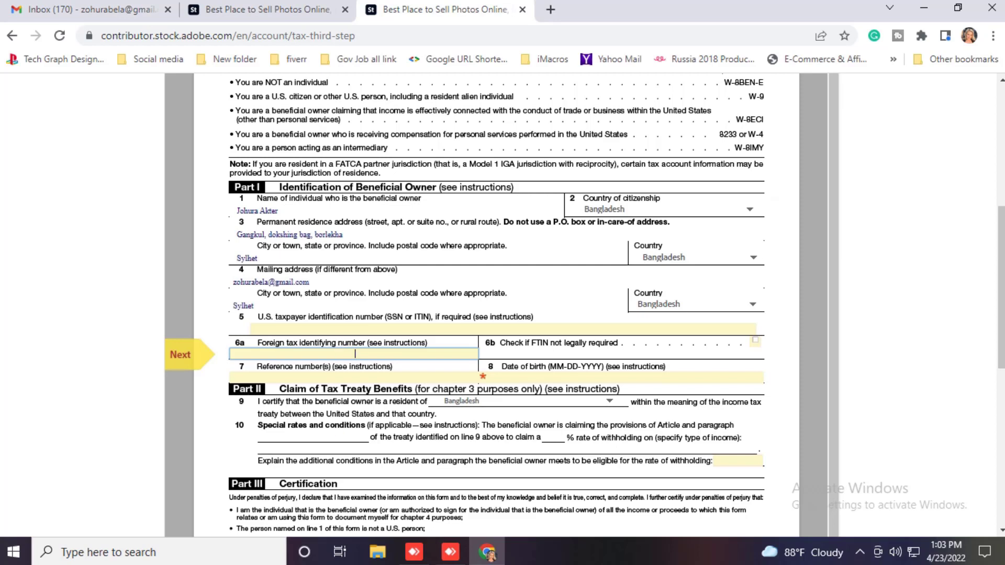
text(ENTER PAN NUMBER GUIDE)
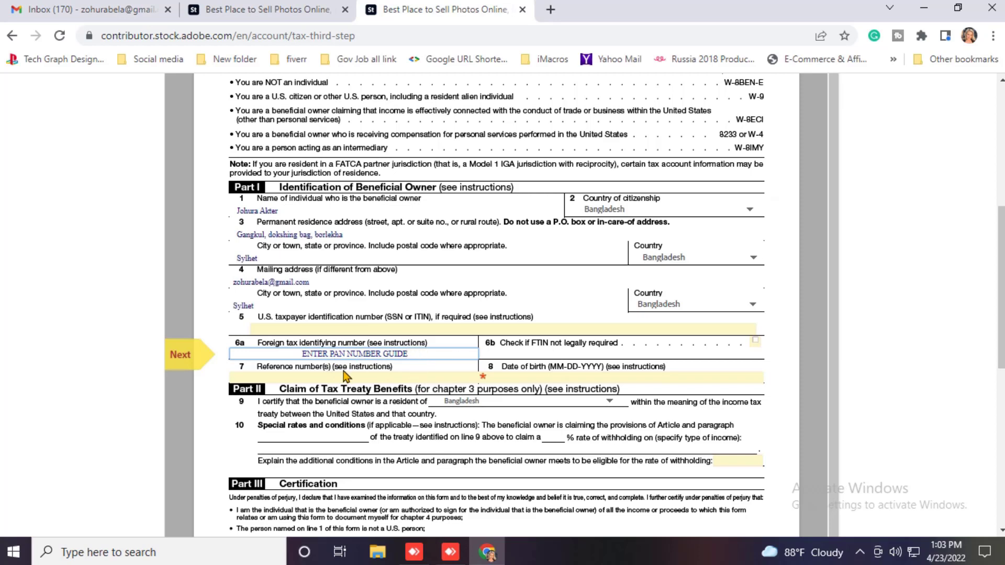
click(580, 377)
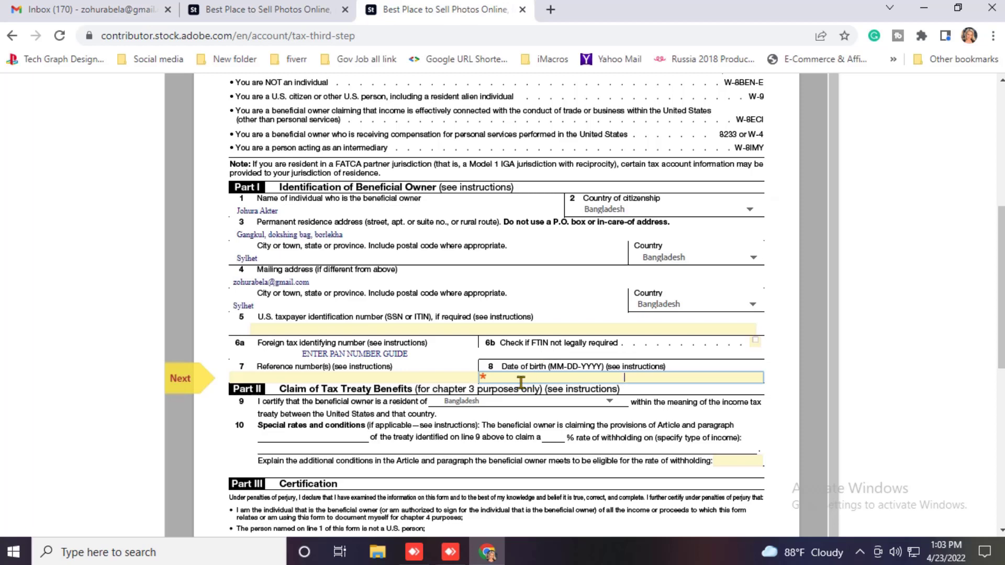
click(625, 374)
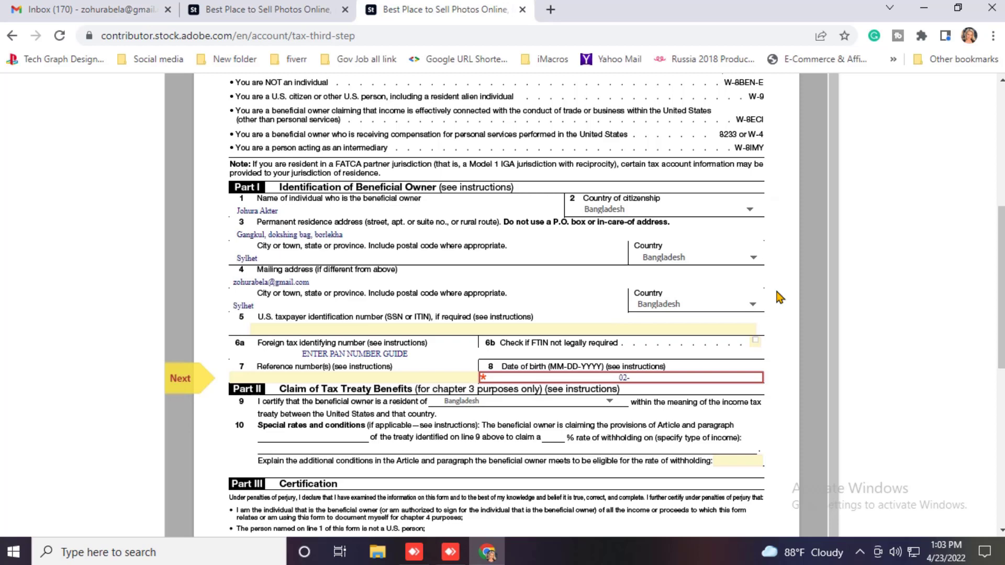
text(0)
text(201)
key(BackSpace)
key(BackSpace)
key(BackSpace)
text(1992)
scroll(757, 279, down, 1)
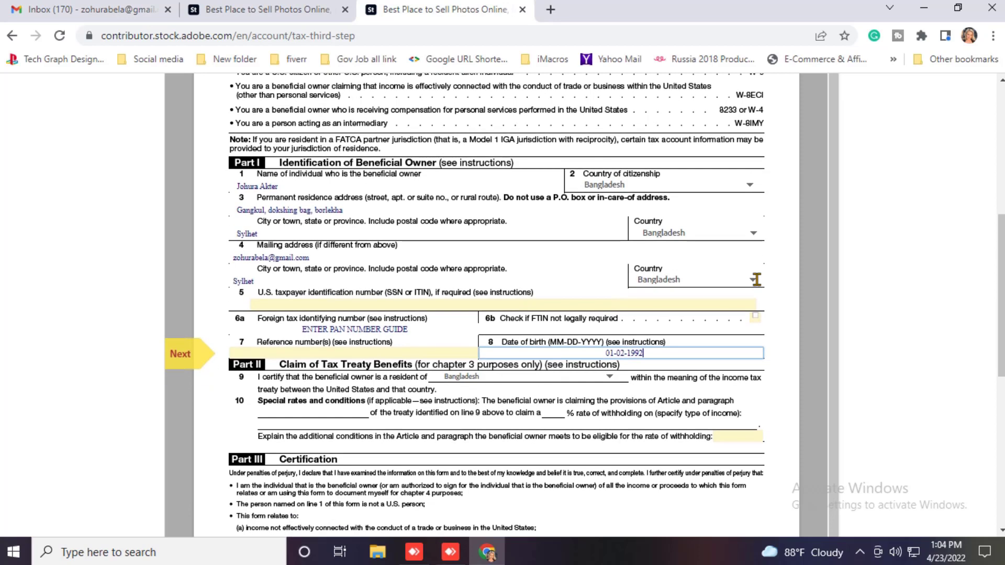
Step: Sign the beneficial owner signature line with a typed script signature of the owner's name
scroll(327, 419, down, 1)
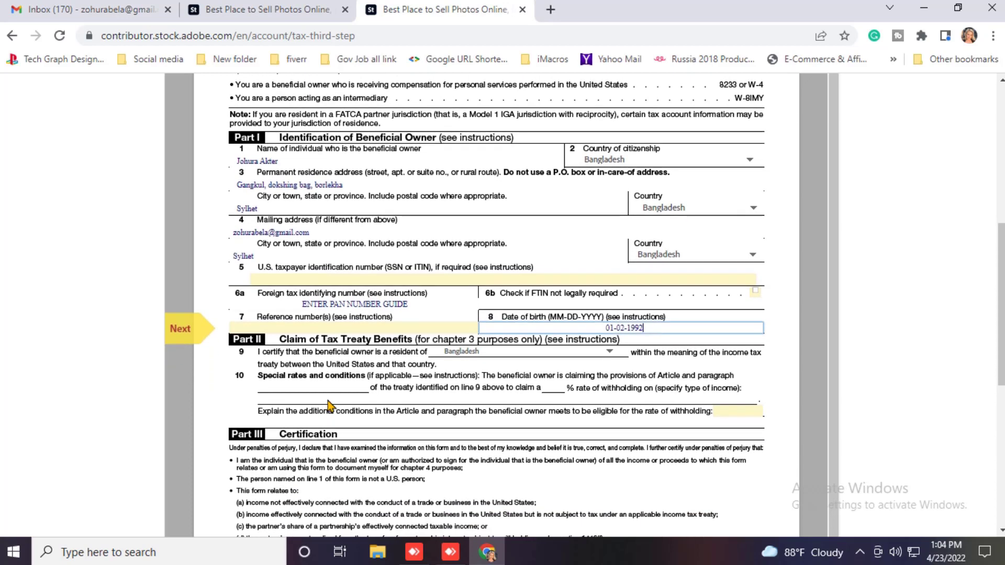
scroll(467, 373, down, 1)
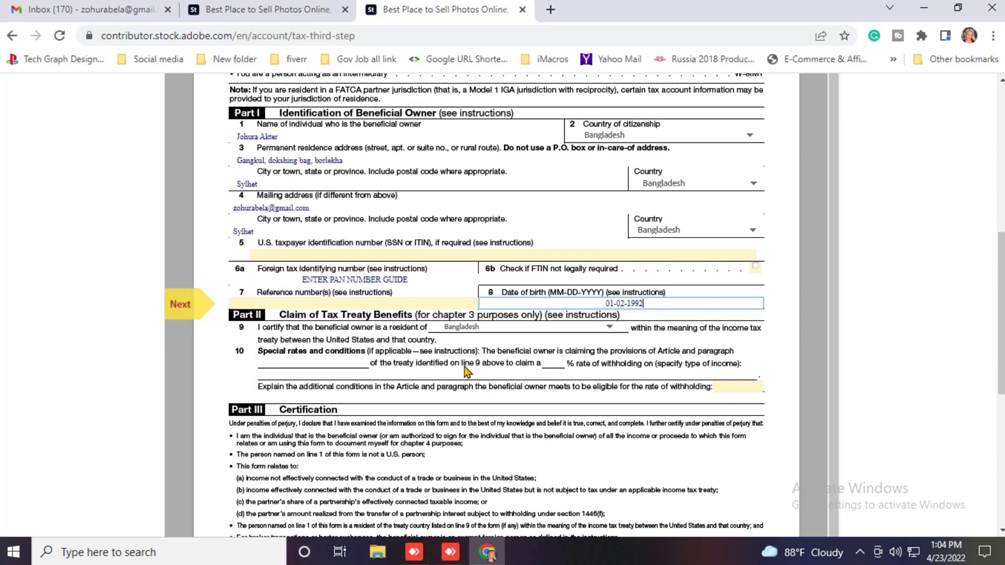
scroll(465, 370, down, 2)
scroll(272, 346, down, 1)
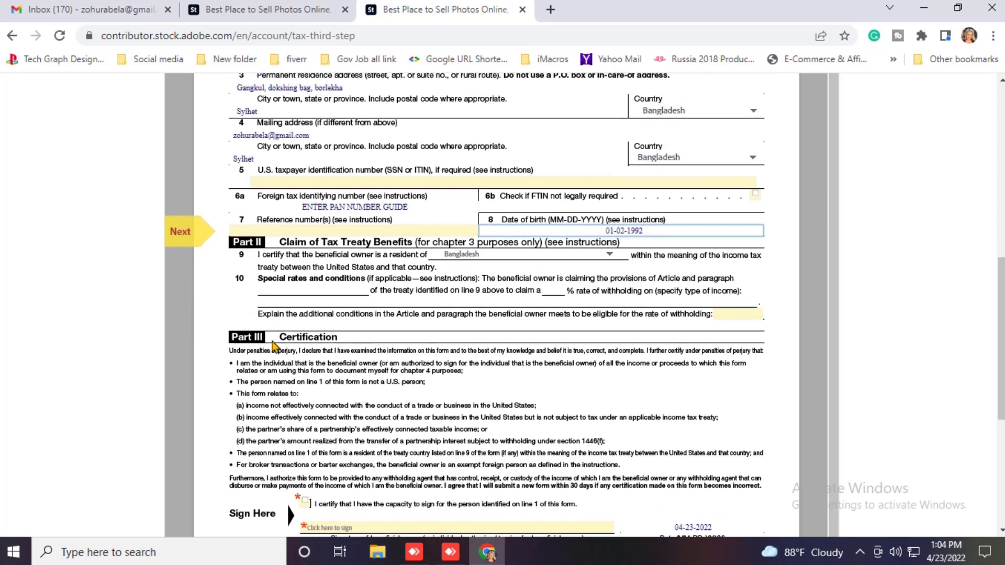
scroll(273, 345, down, 4)
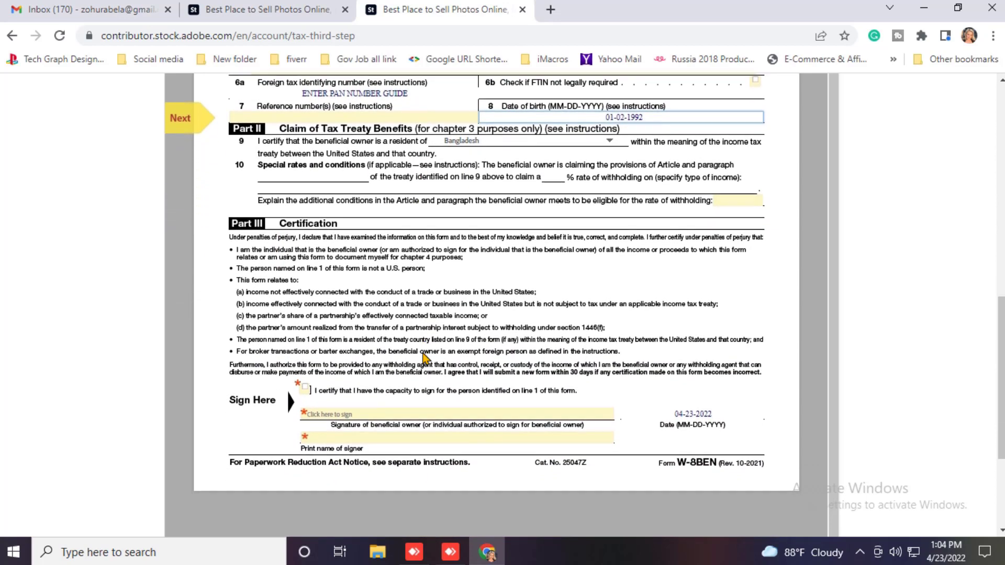
scroll(424, 358, down, 2)
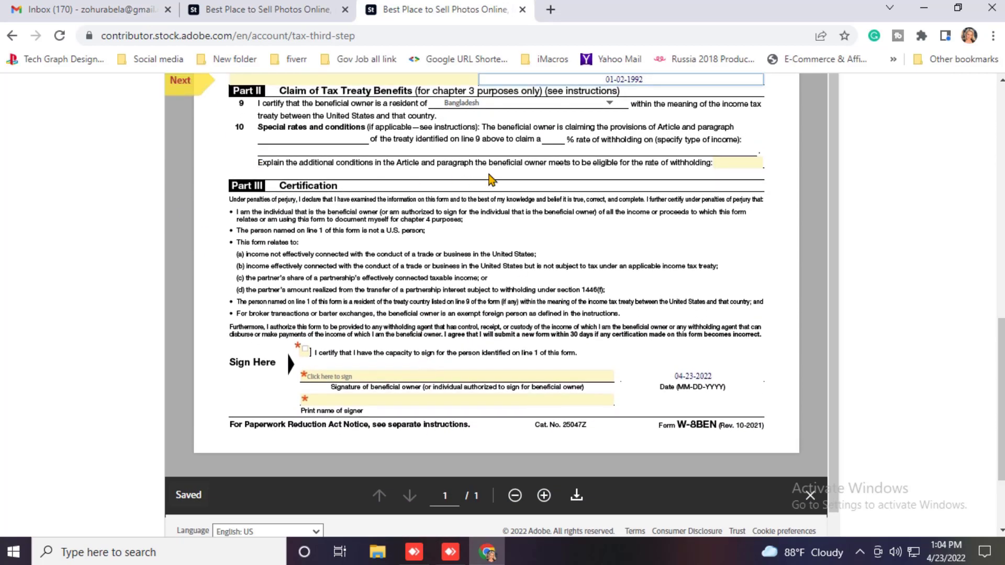
scroll(495, 180, up, 2)
scroll(374, 314, down, 1)
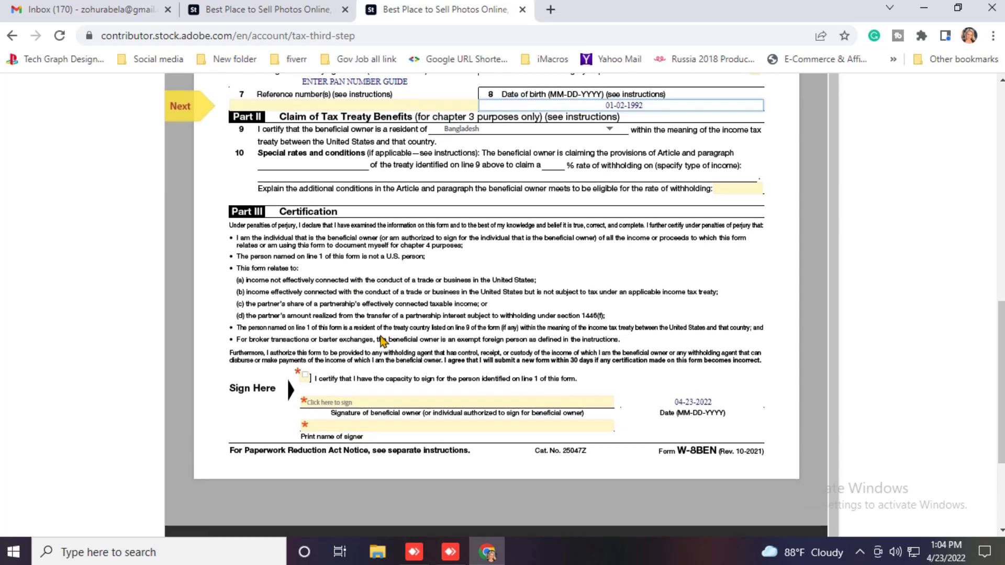
scroll(374, 346, down, 2)
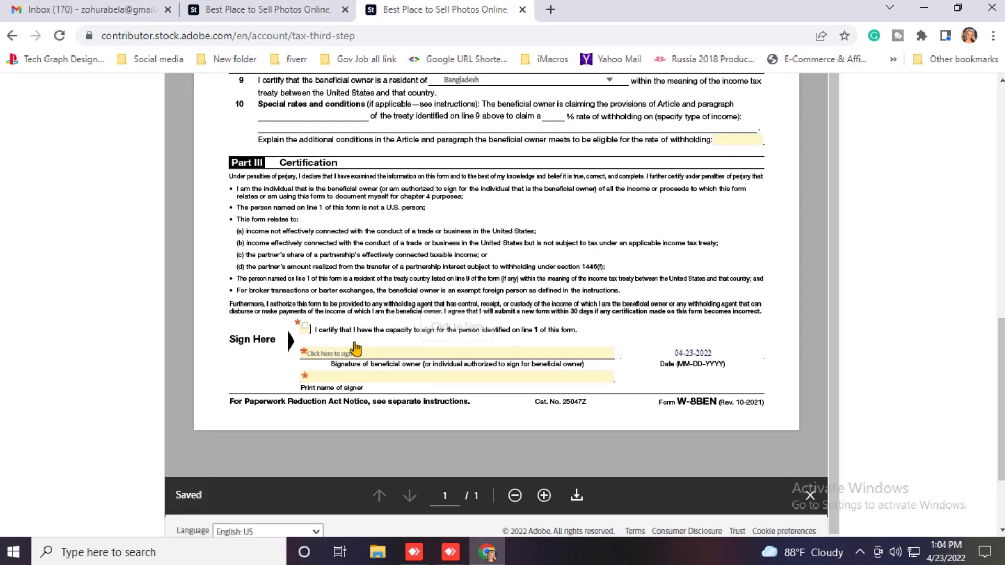
click(385, 352)
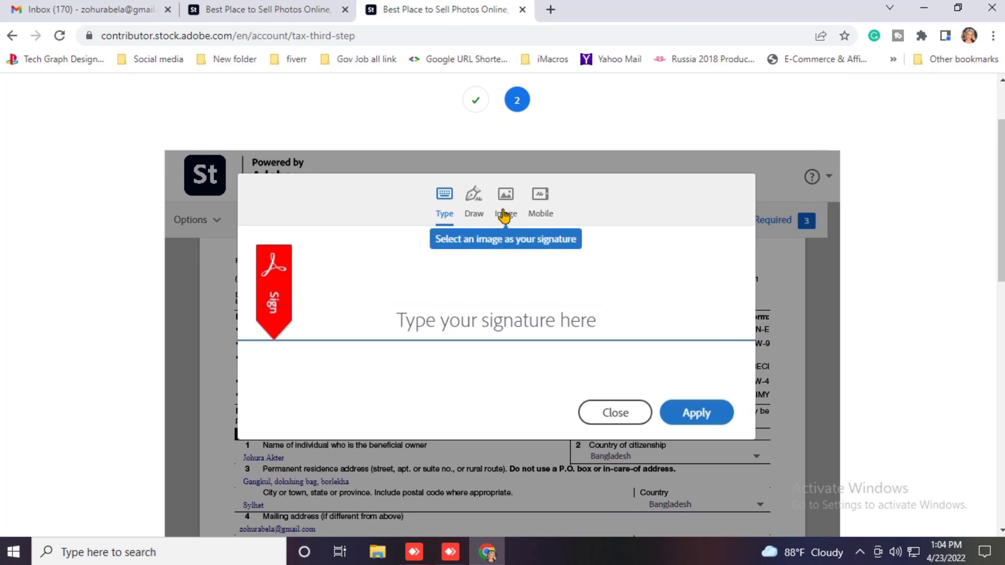
click(439, 329)
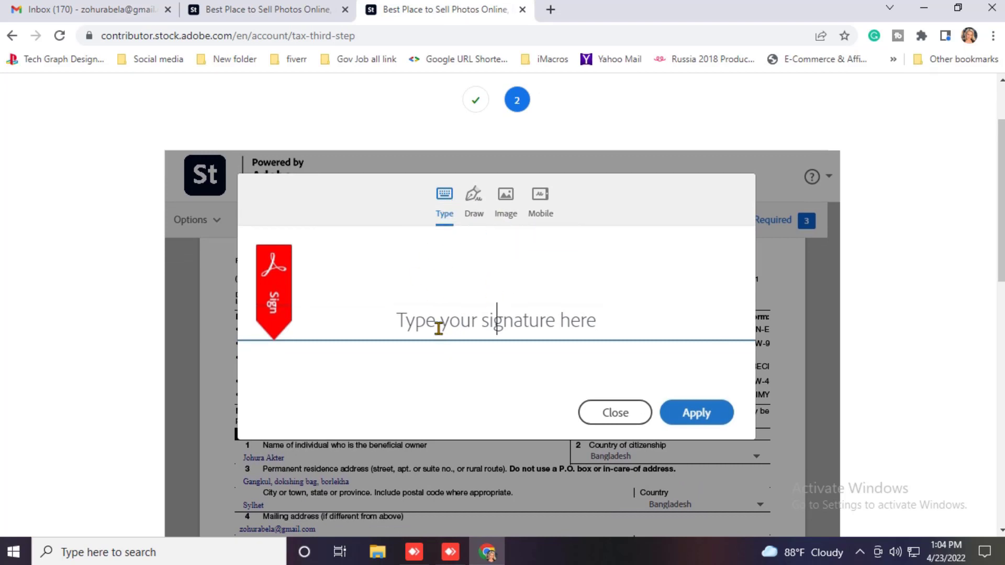
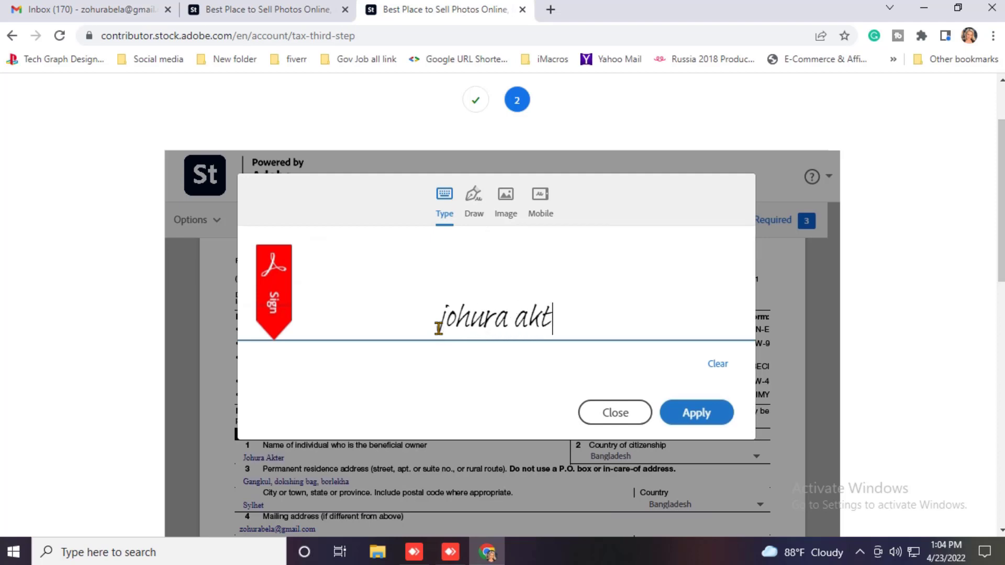
click(704, 420)
scroll(594, 386, down, 1)
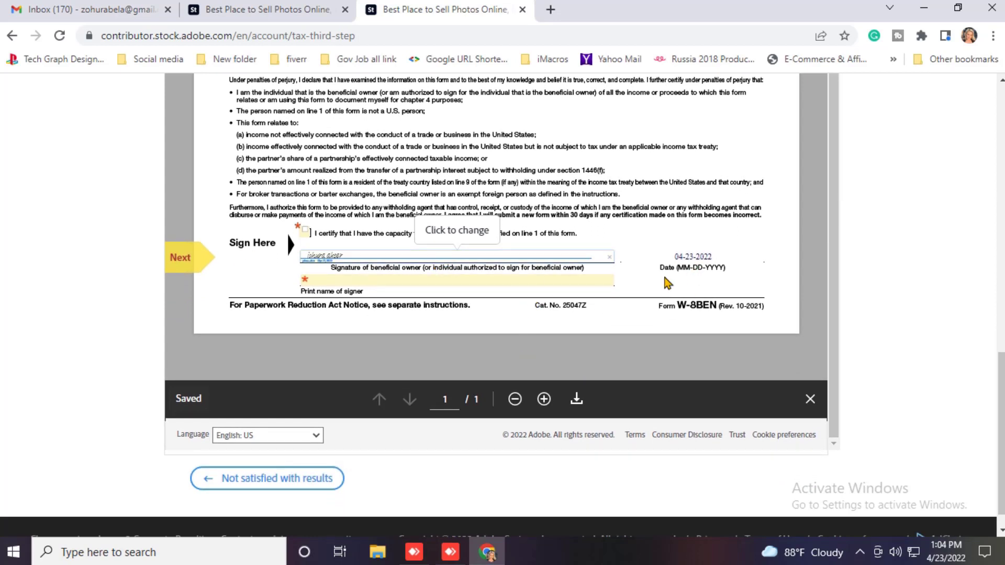
Step: Enter the signer's printed name and certify capacity to sign for the beneficial owner
scroll(338, 278, down, 1)
click(338, 273)
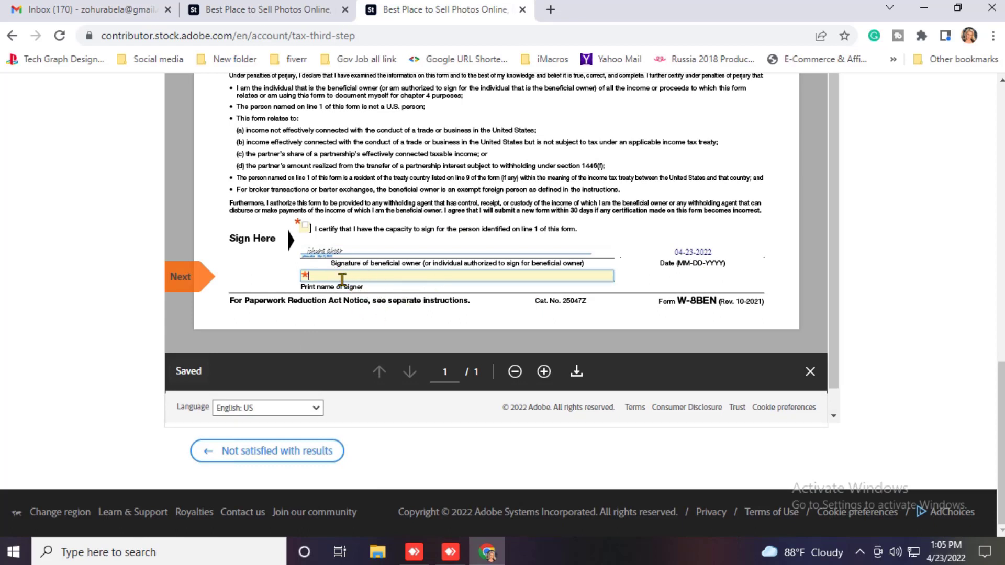
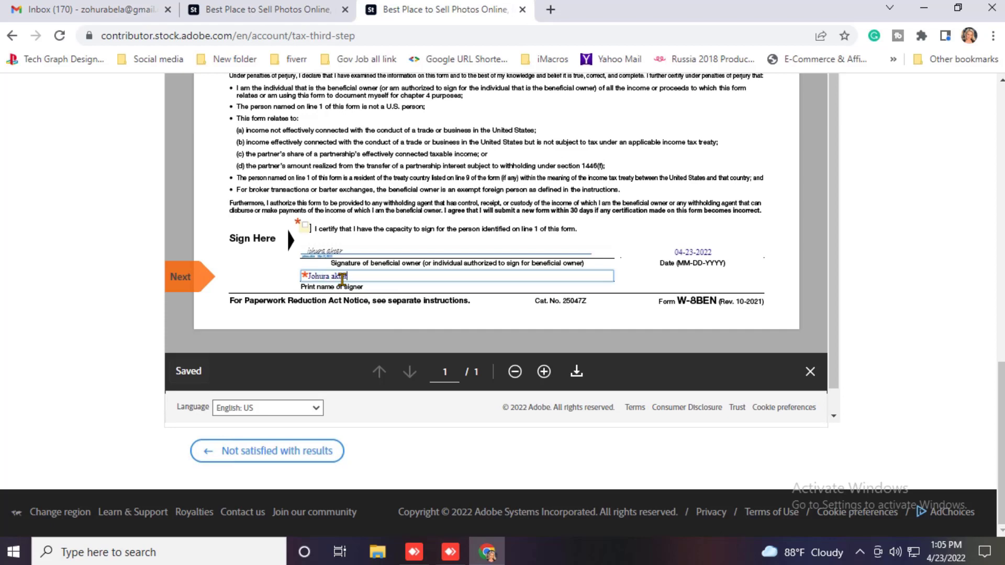
click(226, 281)
click(305, 229)
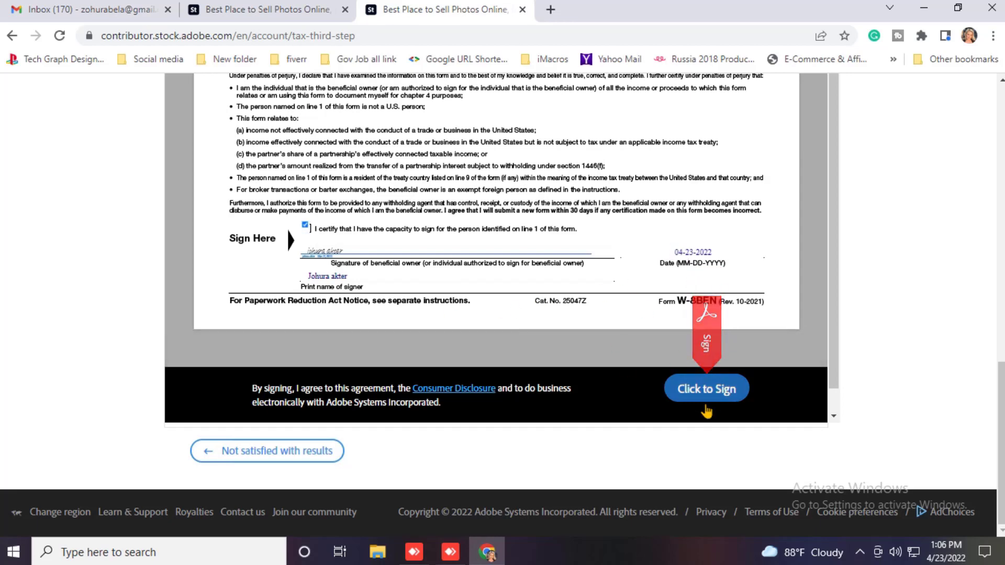
click(707, 397)
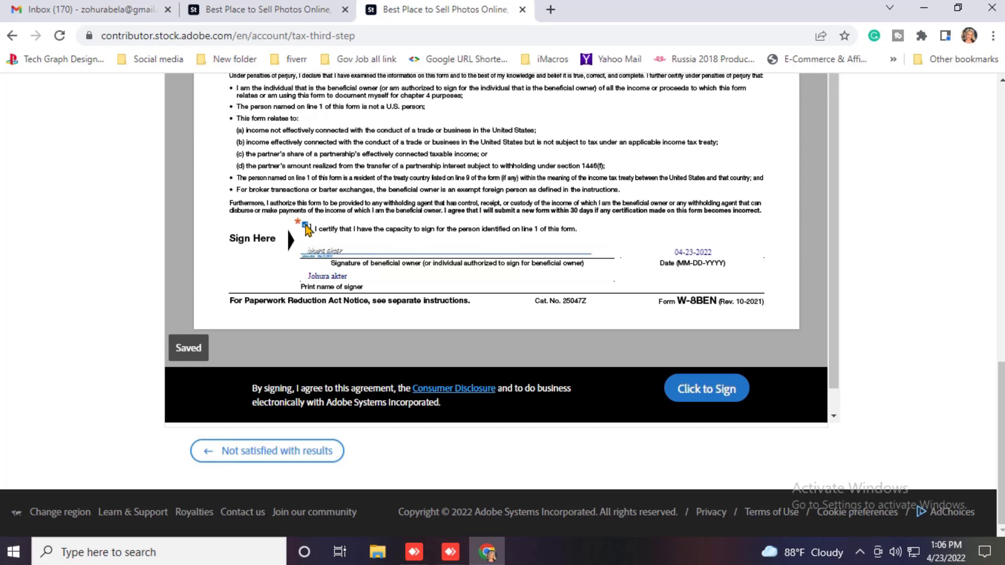
Step: Finish e-signing the W-8BEN with Click to Sign and review the completion confirmation
click(710, 390)
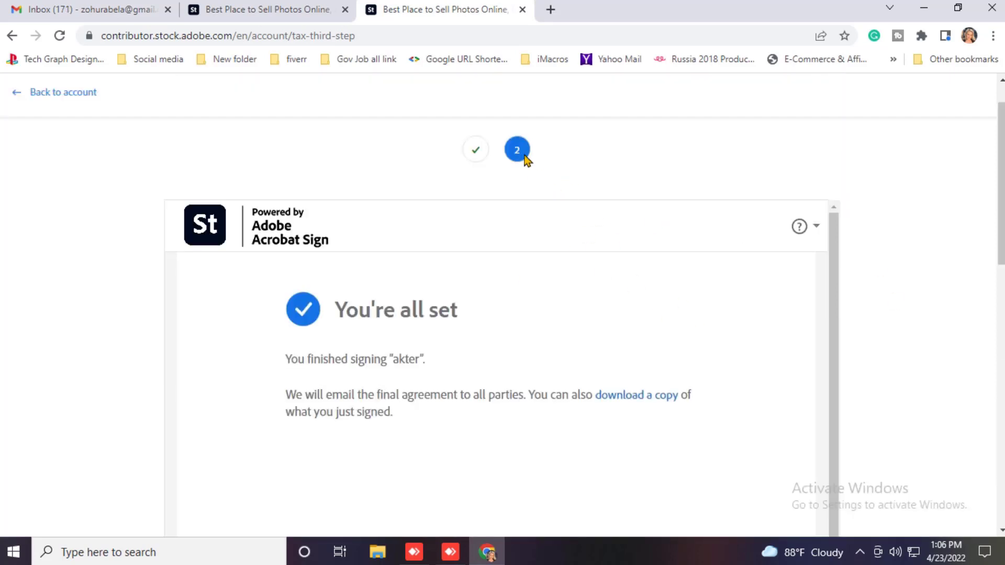
scroll(524, 241, down, 10)
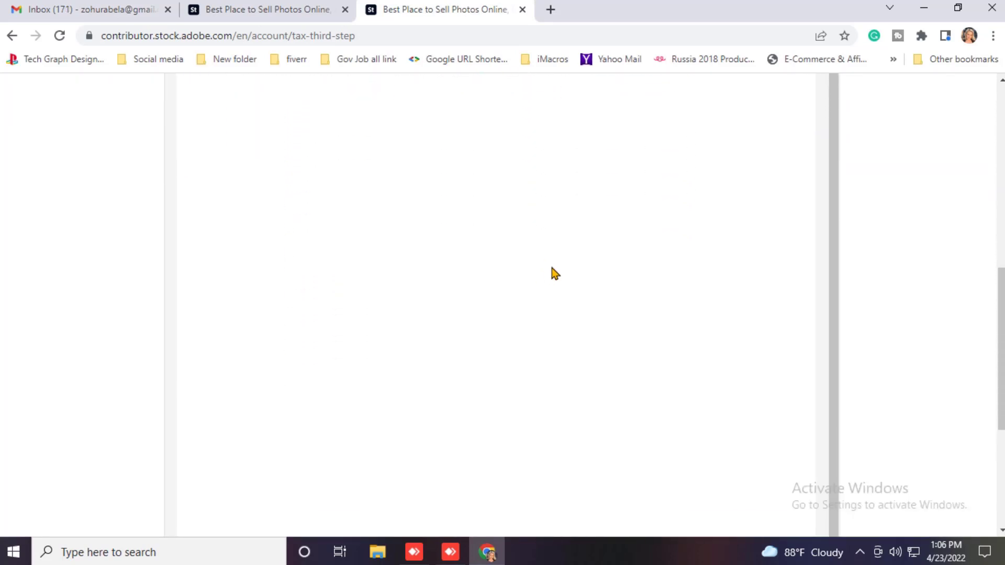
scroll(554, 269, down, 5)
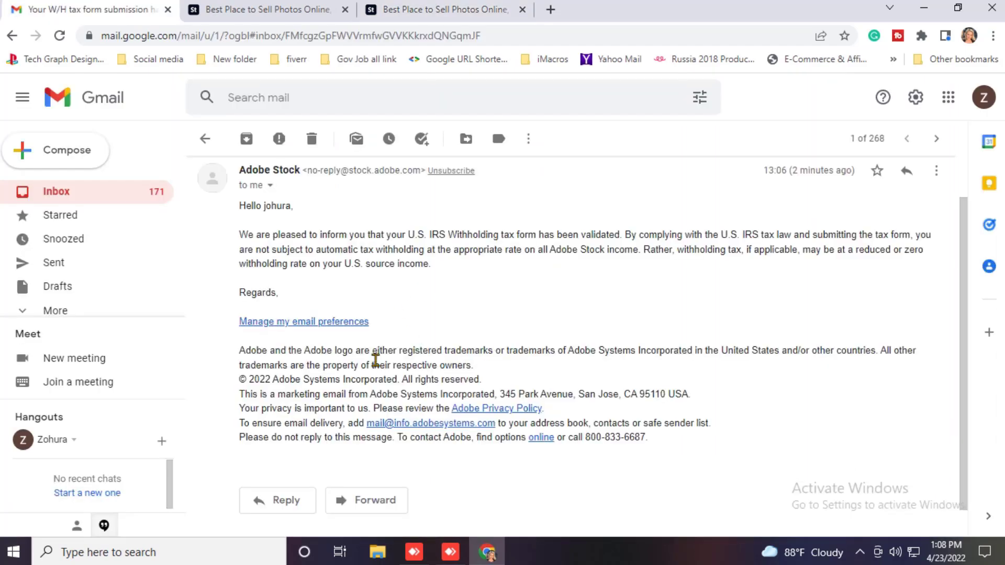